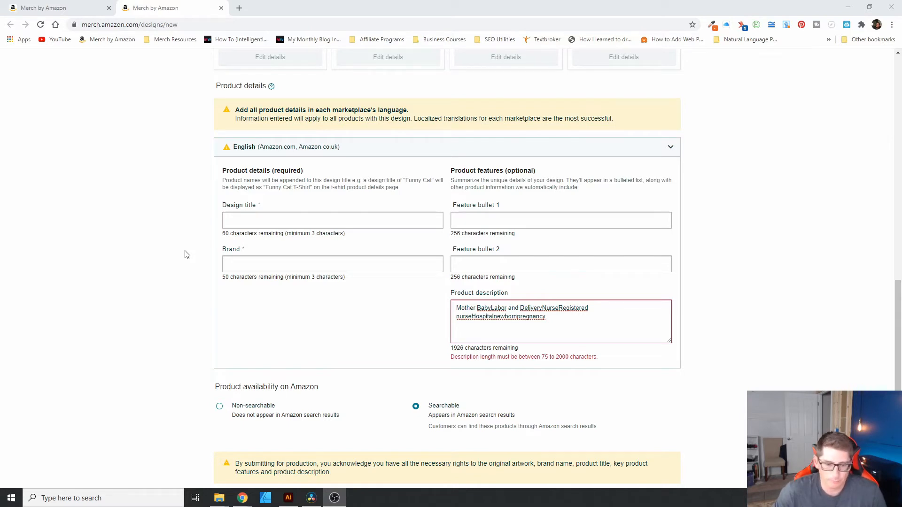
click(282, 227)
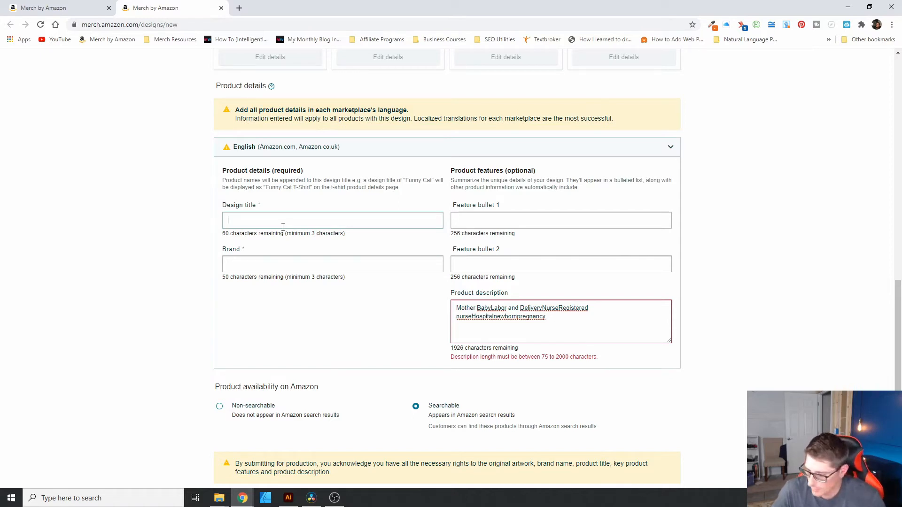
click(283, 227)
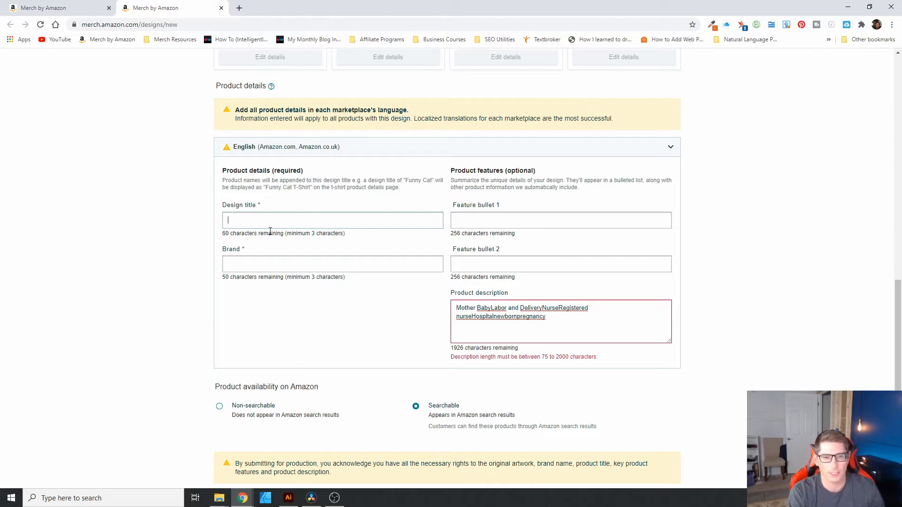
scroll(271, 230, up, 9)
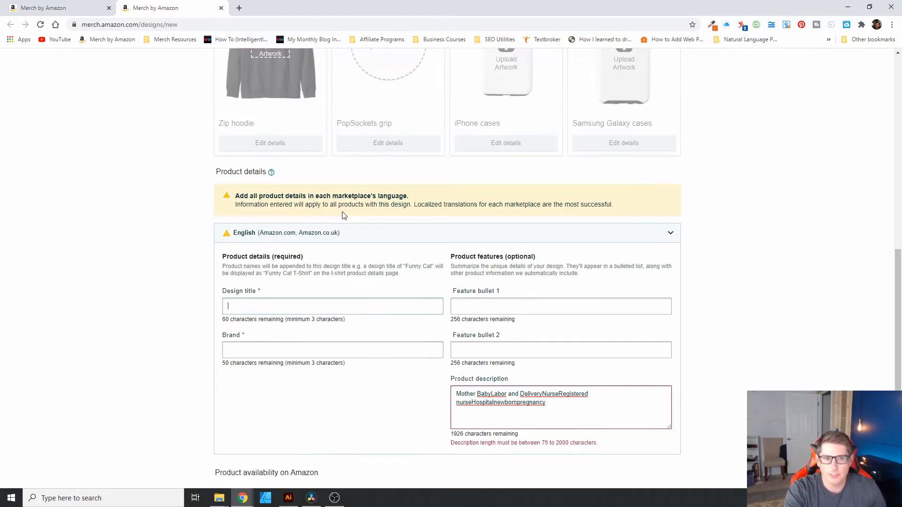
scroll(270, 266, down, 3)
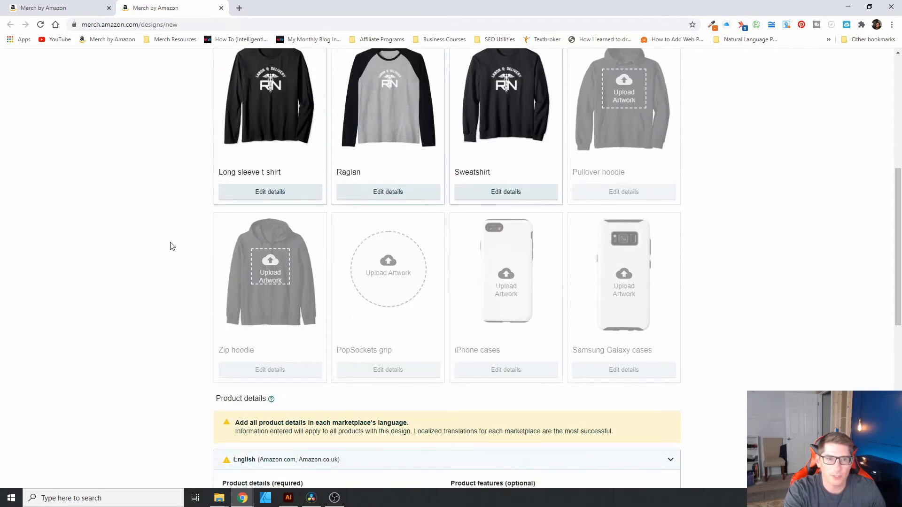
scroll(260, 279, down, 6)
scroll(260, 279, down, 3)
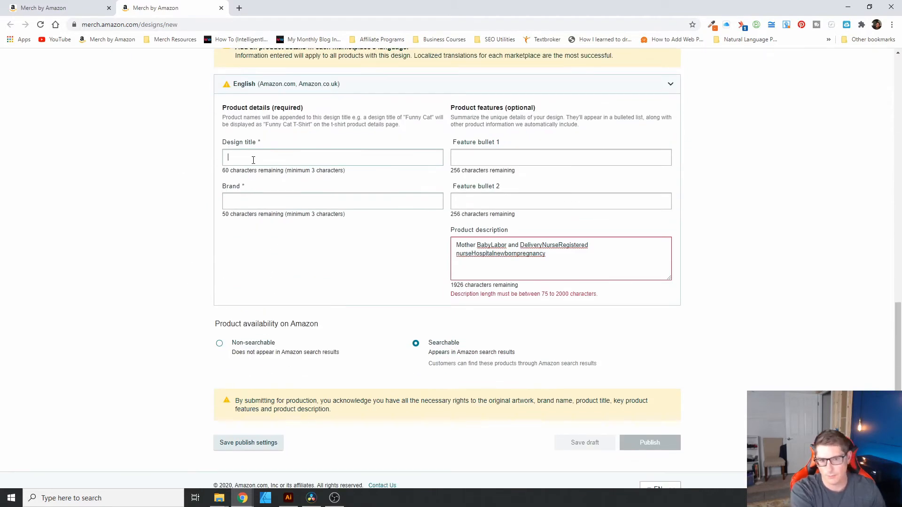
click(254, 160)
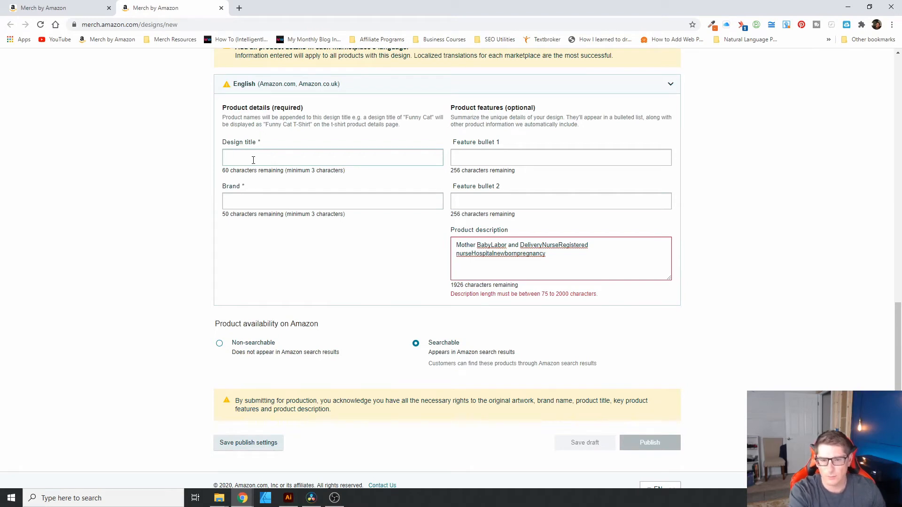
click(491, 247)
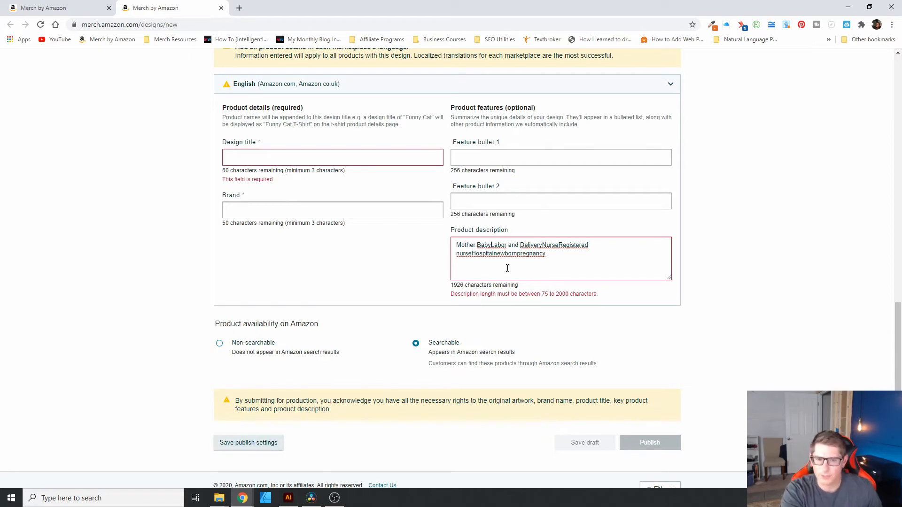
key(Return)
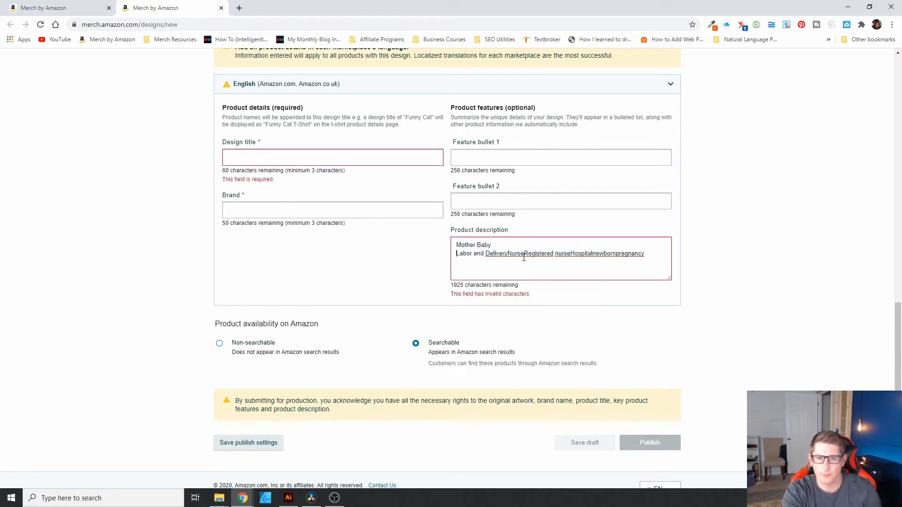
click(507, 254)
key(Return)
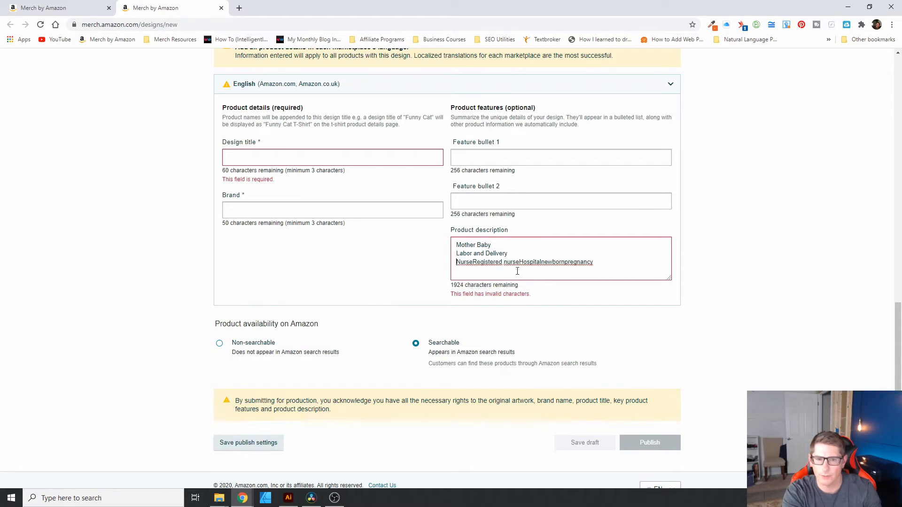
click(473, 262)
key(Return)
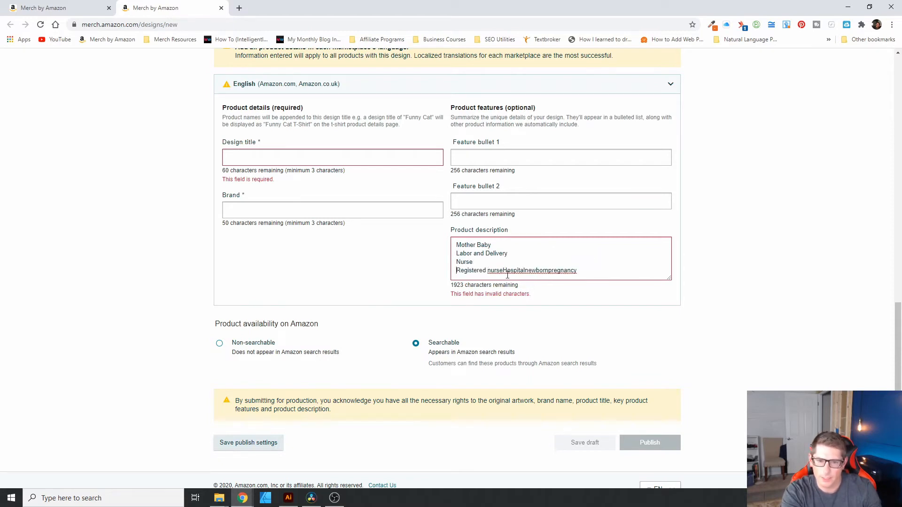
click(502, 271)
key(Return)
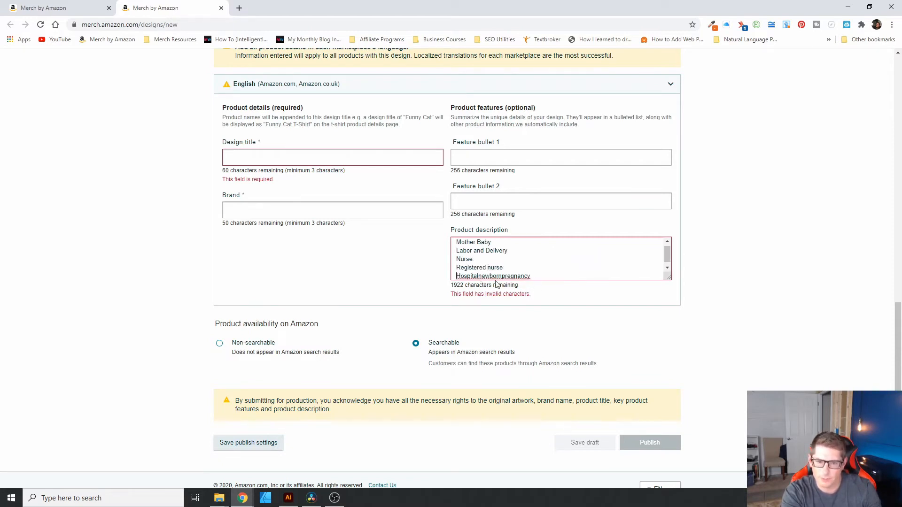
click(479, 276)
key(Return)
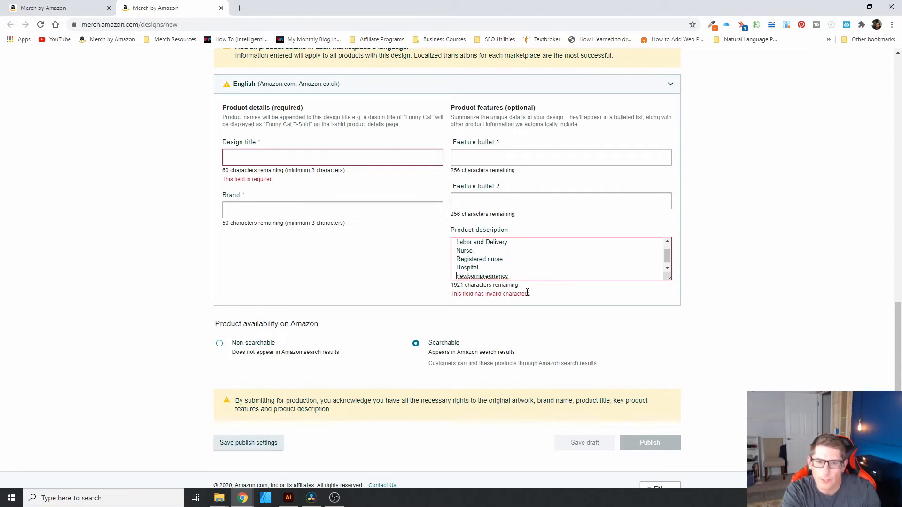
click(467, 276)
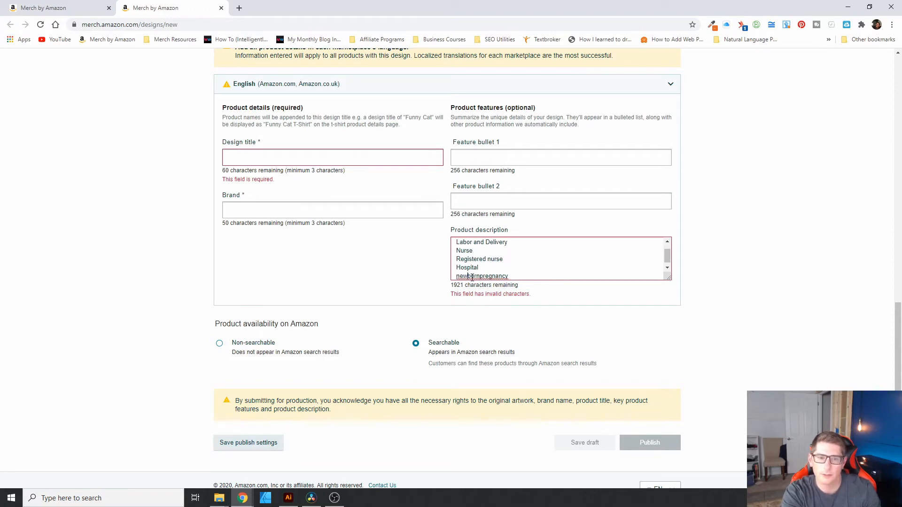
click(483, 276)
key(Return)
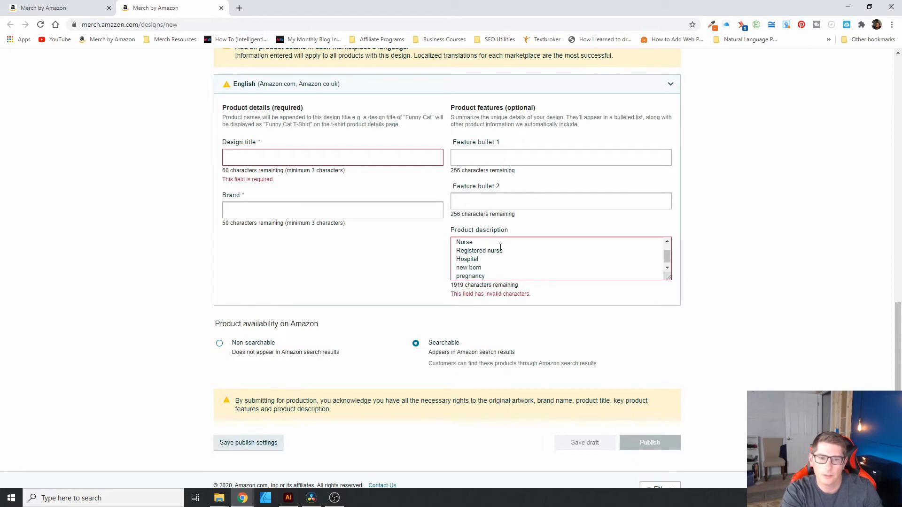
key(BackSpace)
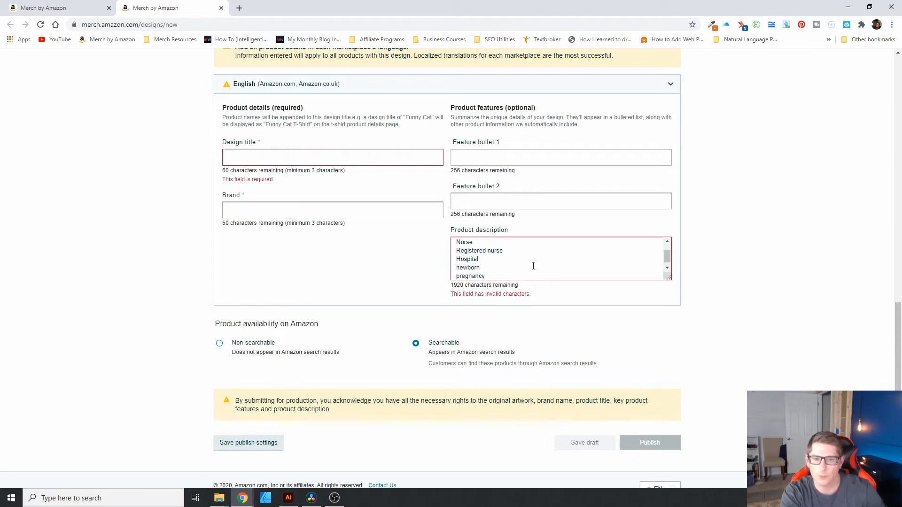
scroll(528, 243, up, 1)
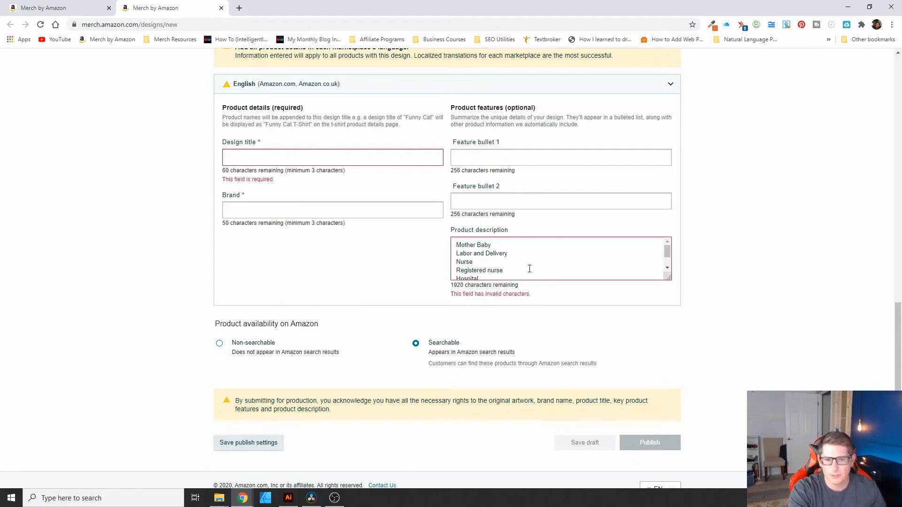
click(358, 161)
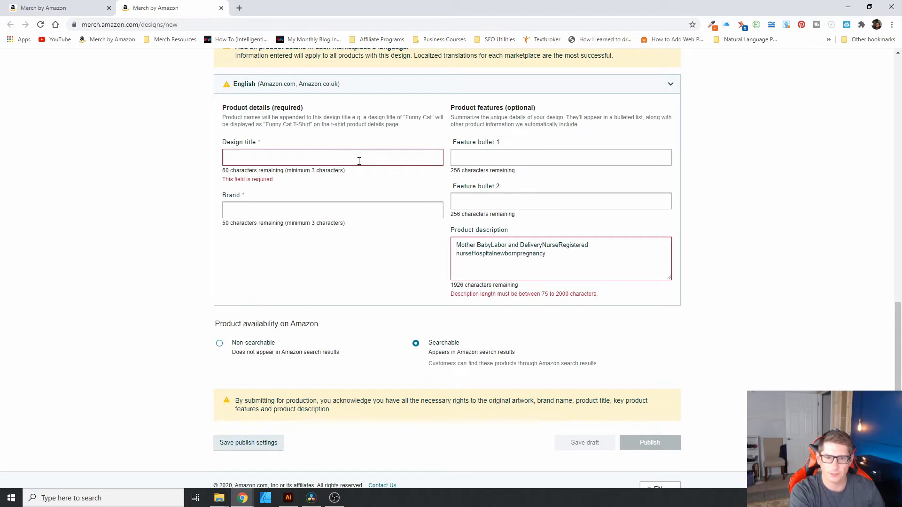
Step: Enter 'Labor and Delivery nurse design' as the design title and 'Mother Baby Nurse Designs' as the brand
text(Labor)
text(and )
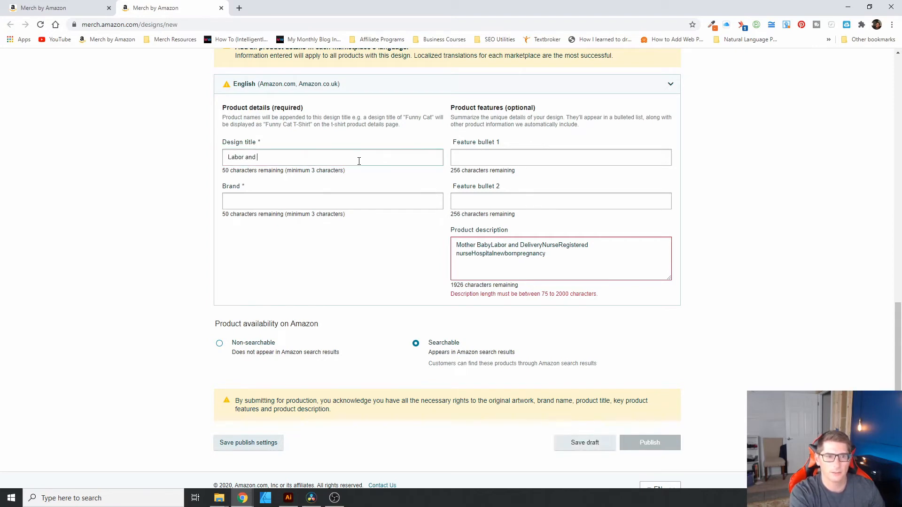
text(Delivery nurse design)
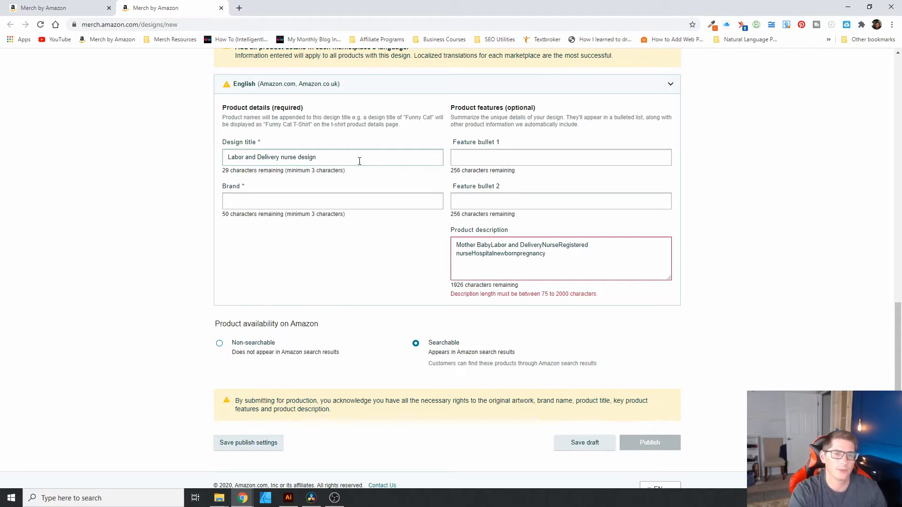
click(385, 203)
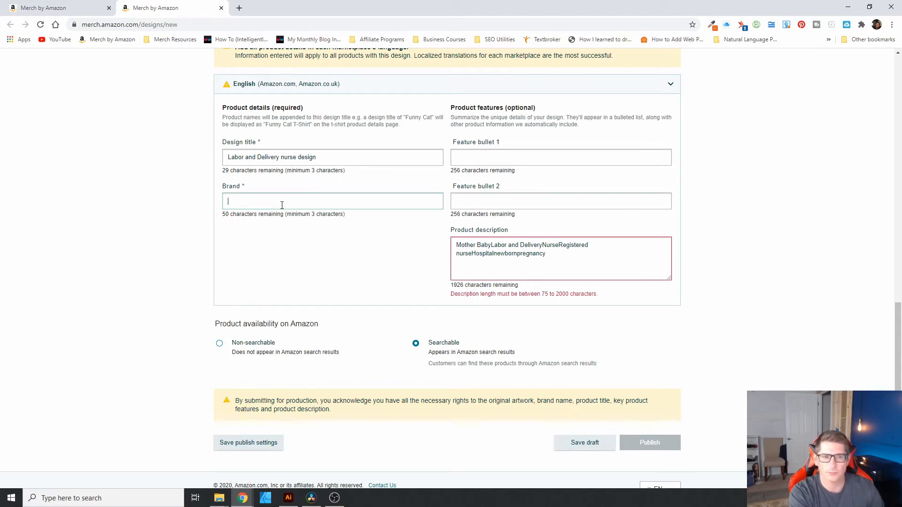
text(Mother Ba)
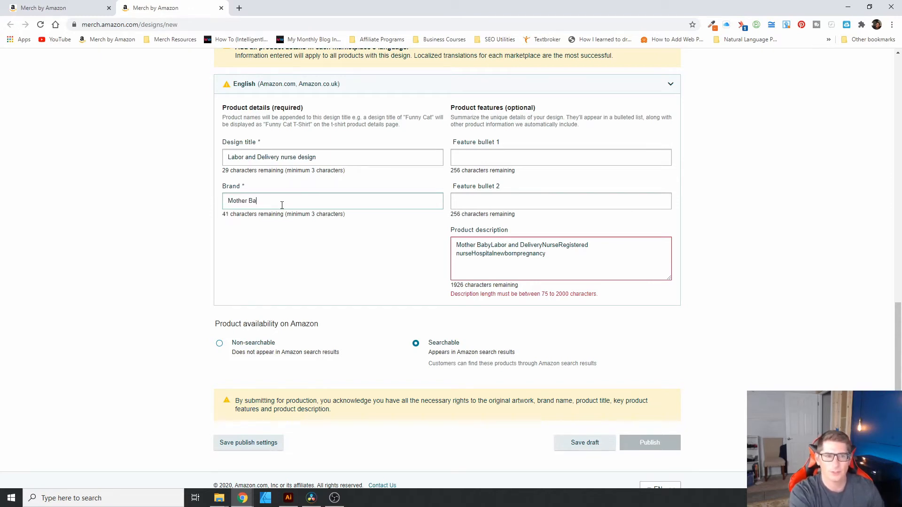
text(by Nurse )
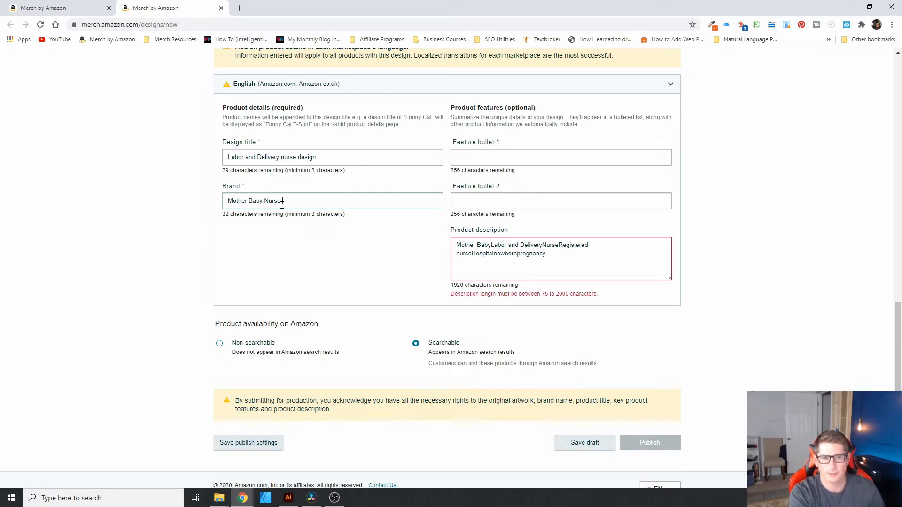
text(Designs)
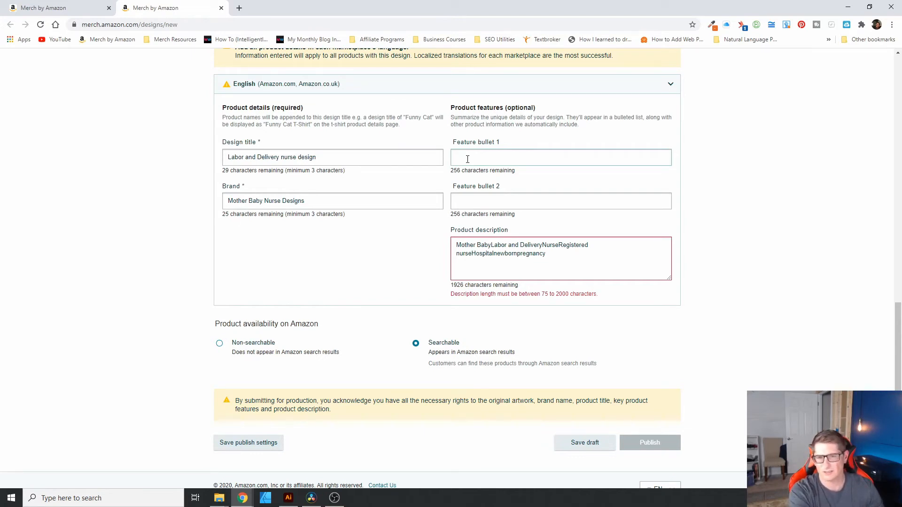
Step: Write Feature bullet 1 as 'Design for hospital registered nurses working with newborns and mothers.', correcting typos
text(Design for)
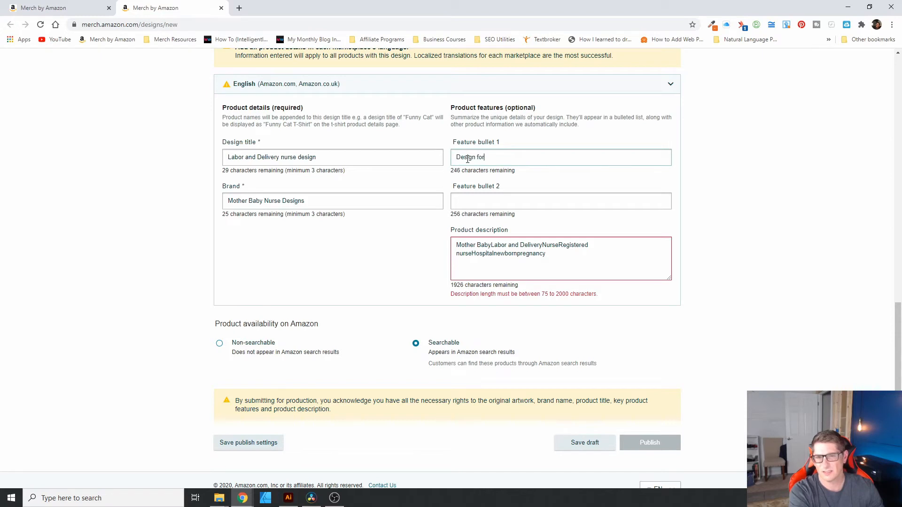
text( h)
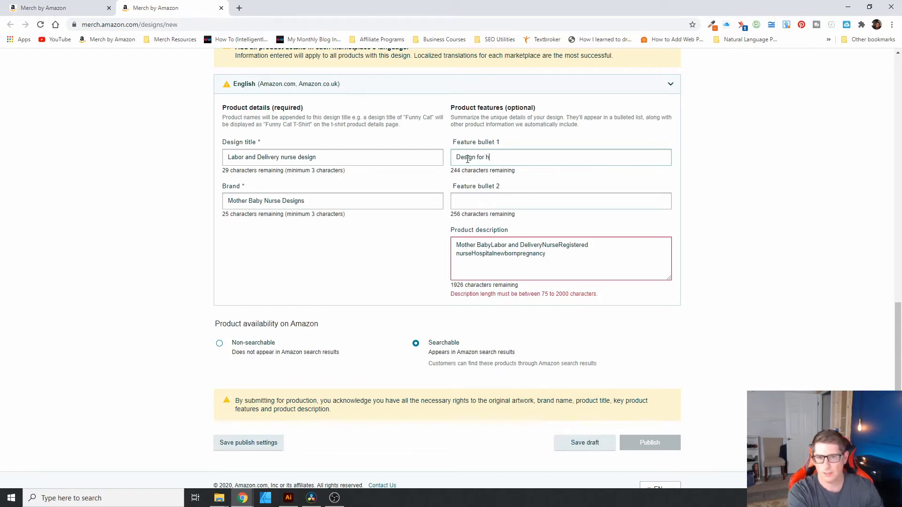
text(ospital nurses)
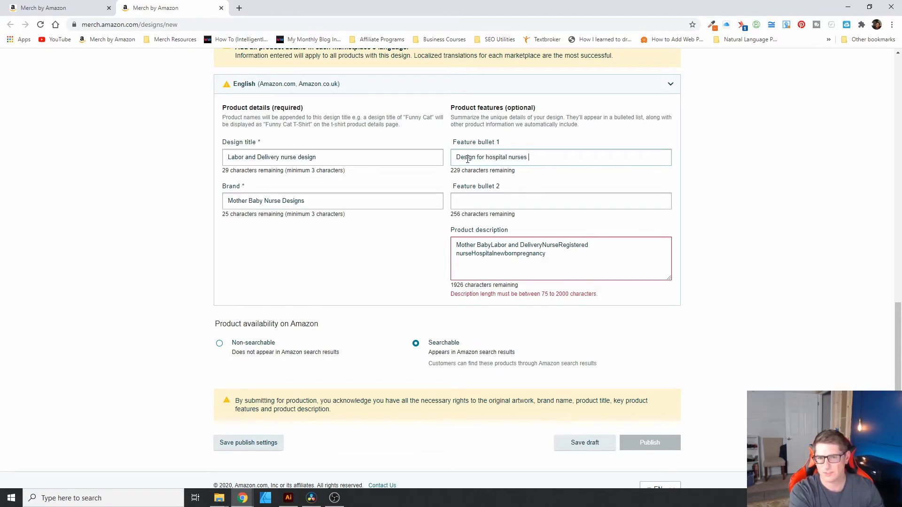
key(BackSpace)
key(BackSpace)
key(BackSpace)
key(BackSpace)
key(BackSpace)
key(BackSpace)
key(BackSpace)
text(re)
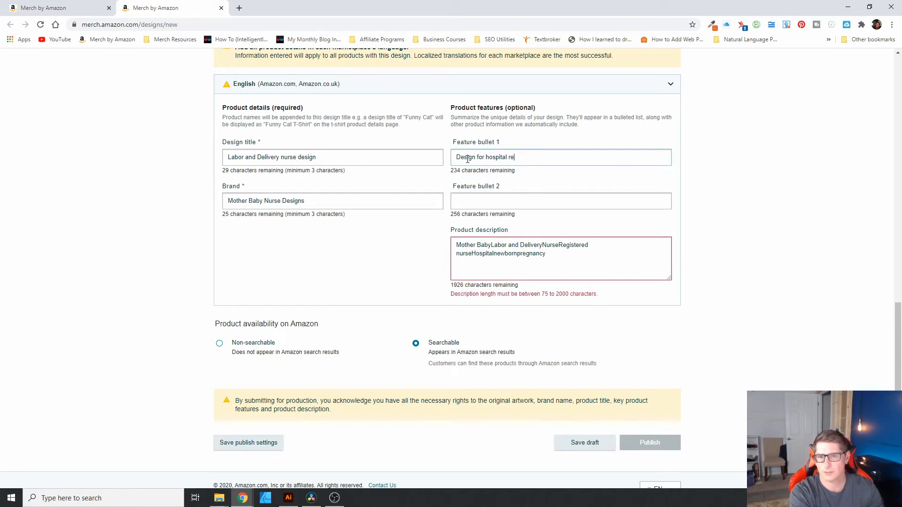
text(tigistered nurses )
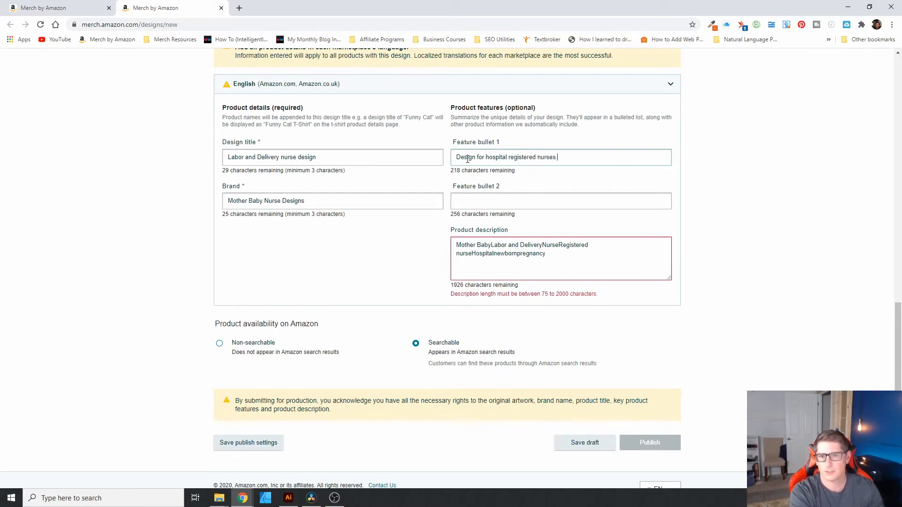
text(working on)
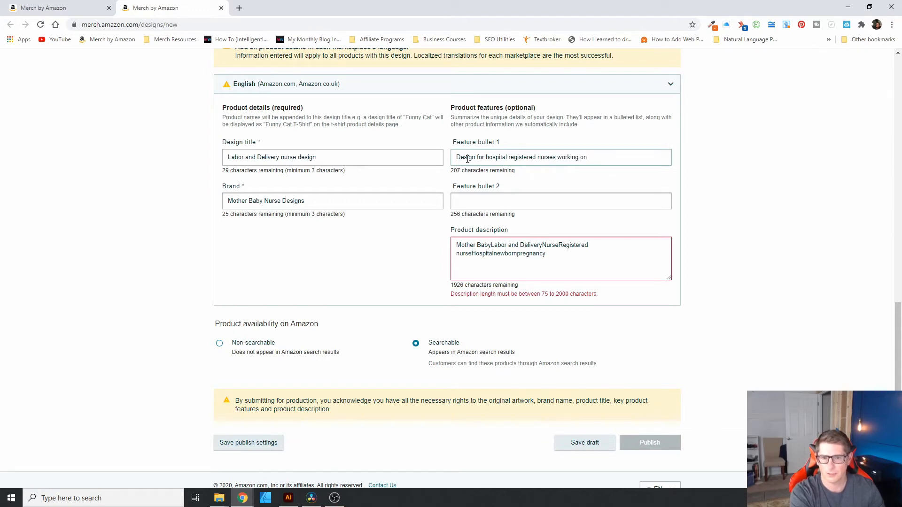
key(BackSpace)
key(BackSpace)
text(with )
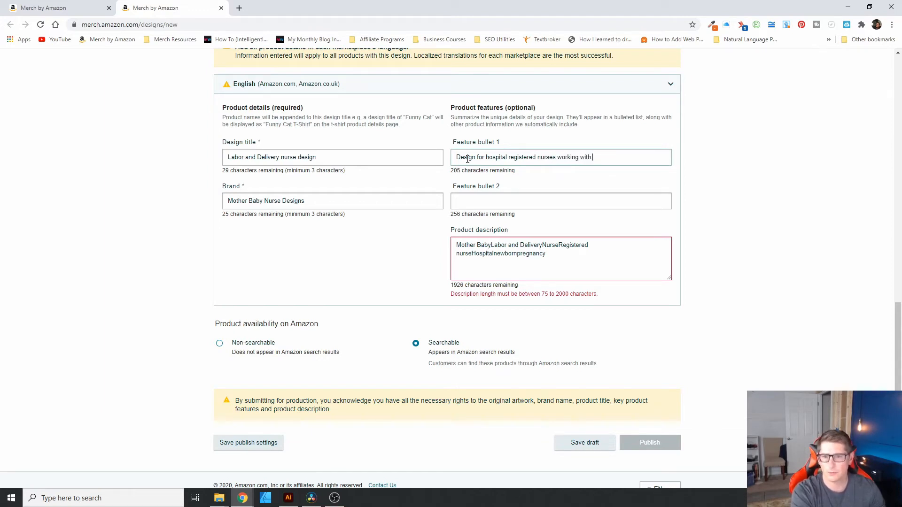
text(newbor)
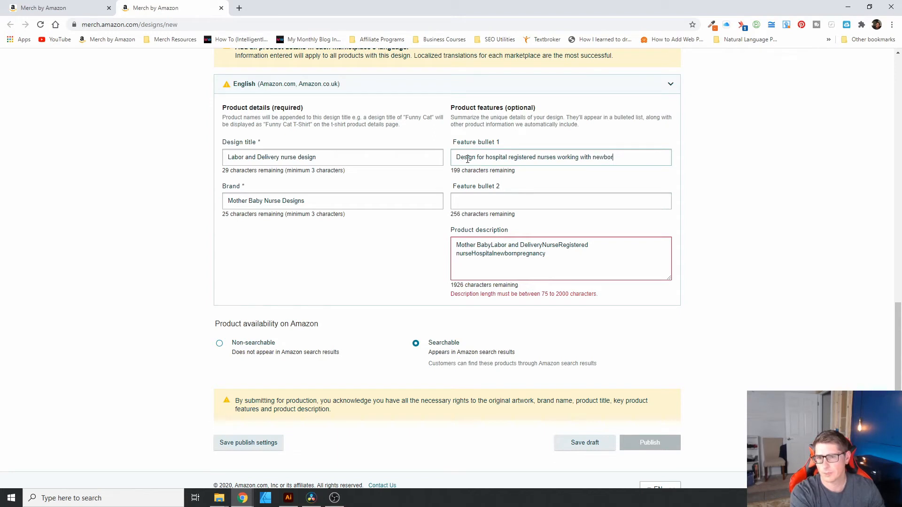
text(ns and mothers.)
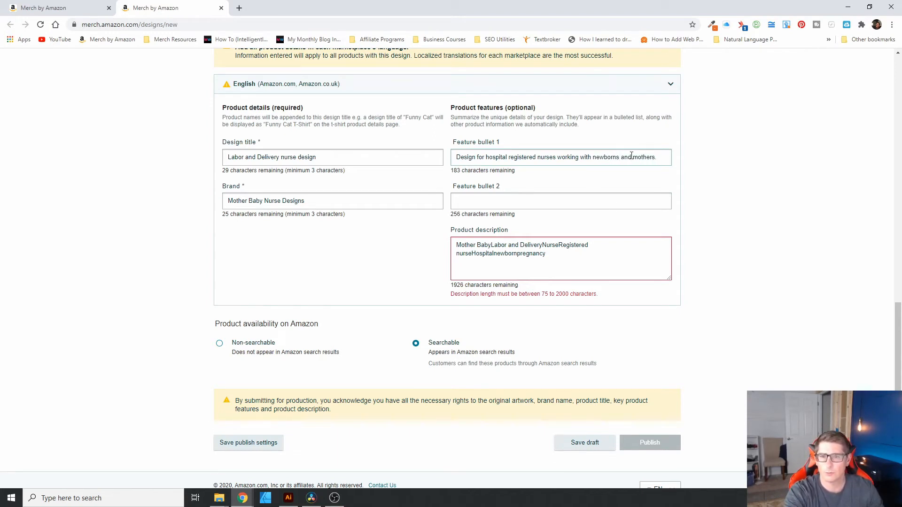
click(502, 199)
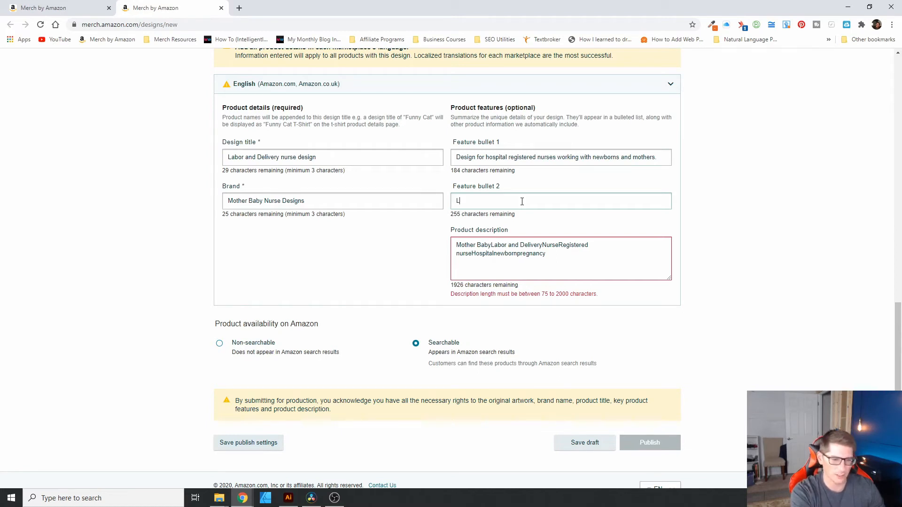
Step: Write Feature bullet 2: 'Labor and delivery nurses are heroes! Hospital workers that work with at risk newborns to help deliver babies.'
text(abor and Delive)
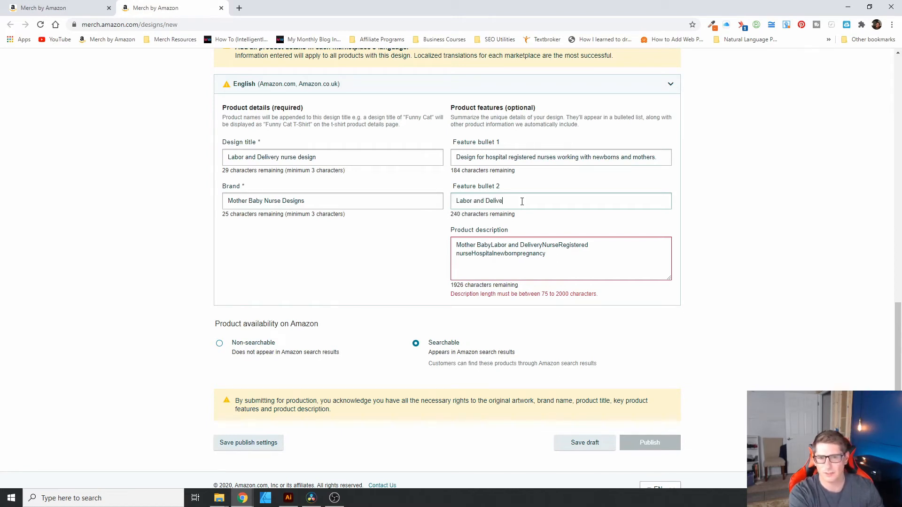
key(BackSpace)
key(BackSpace)
key(BackSpace)
key(BackSpace)
key(BackSpace)
key(BackSpace)
text(d)
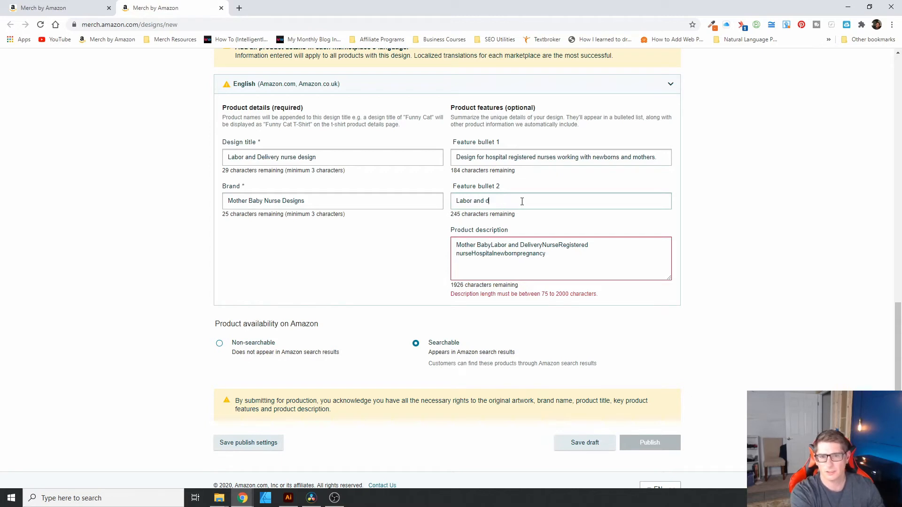
text(elivery nurses )
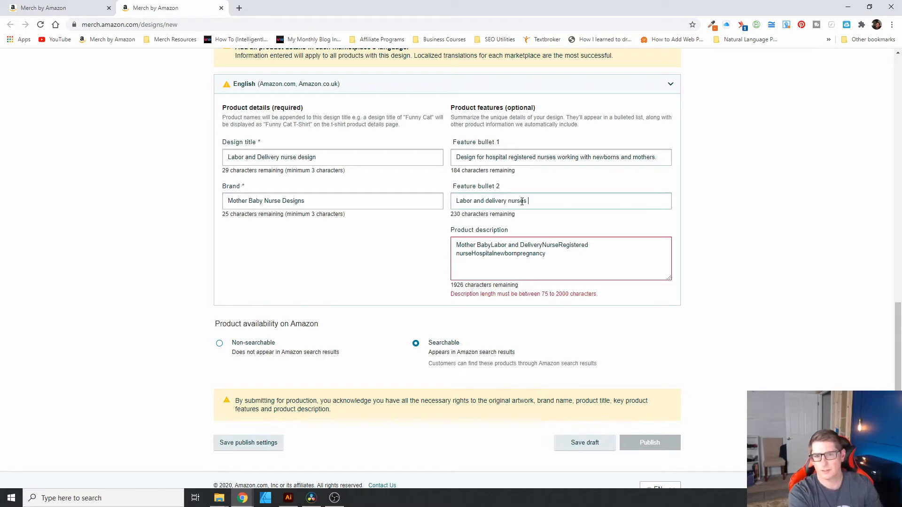
text(are hw)
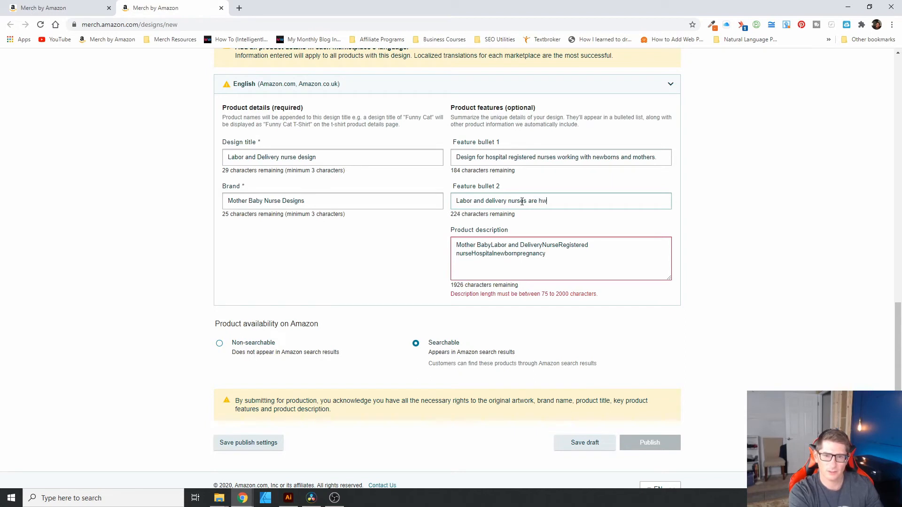
key(BackSpace)
text(er)
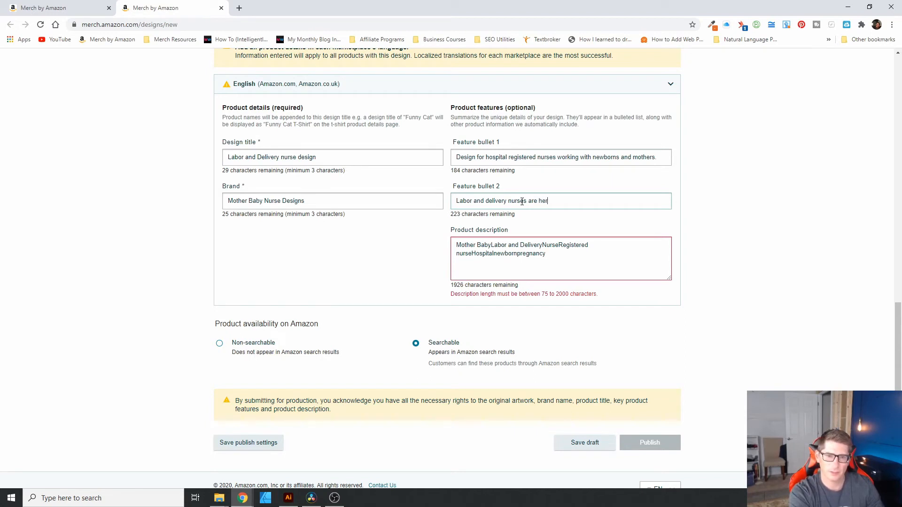
text(oes! Ho)
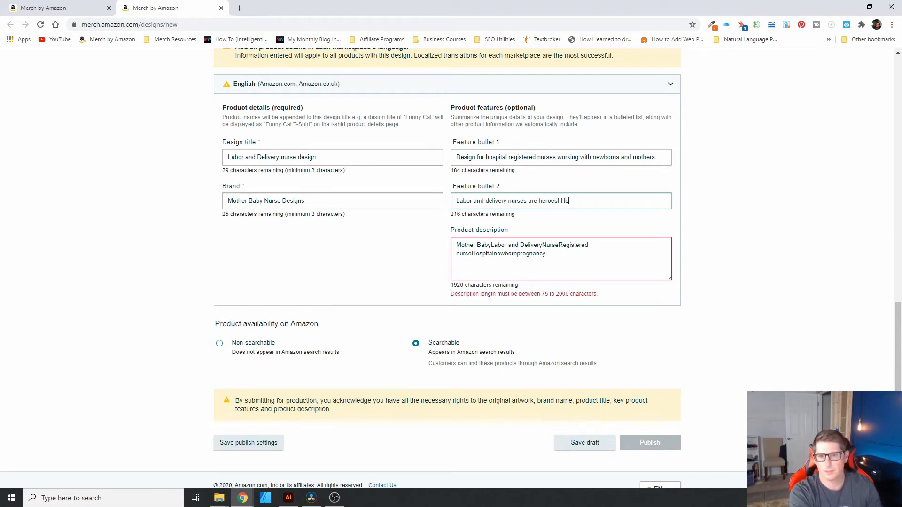
text(spital owerk)
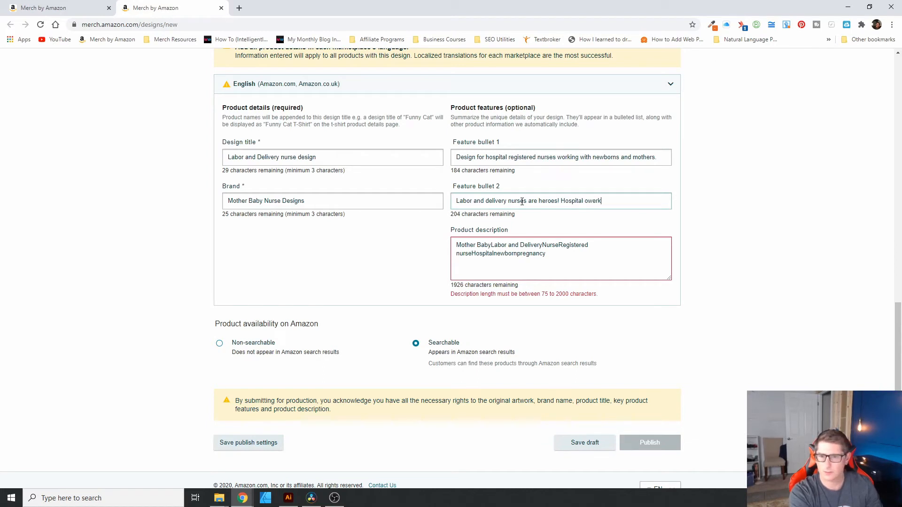
key(BackSpace)
key(BackSpace)
key(BackSpace)
key(BackSpace)
key(BackSpace)
text(workers that )
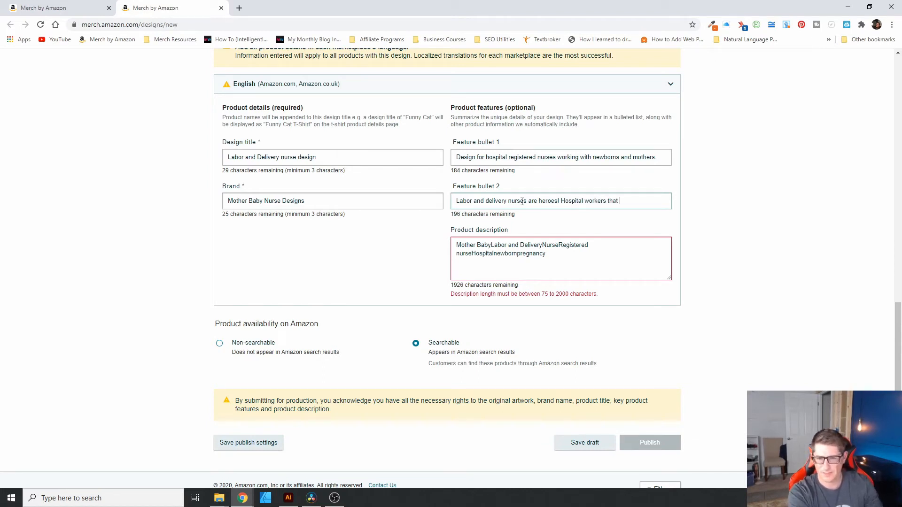
text(work with )
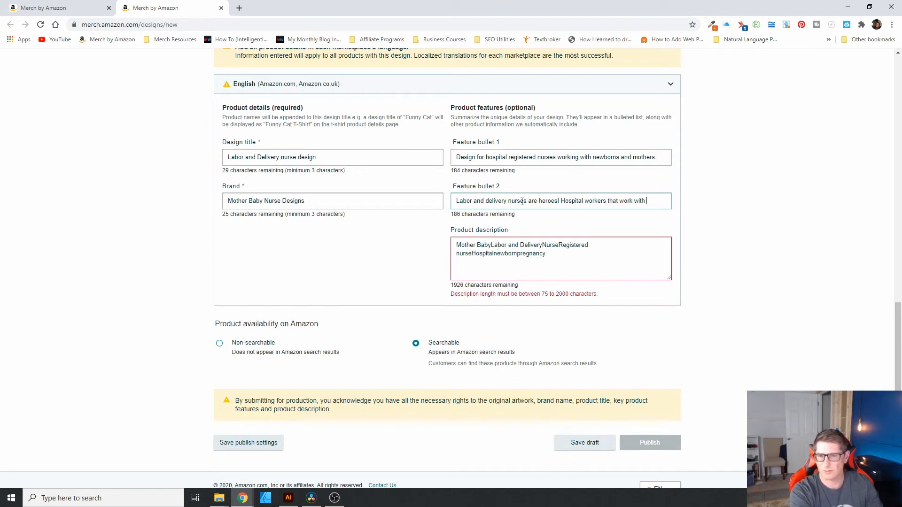
text(at risk )
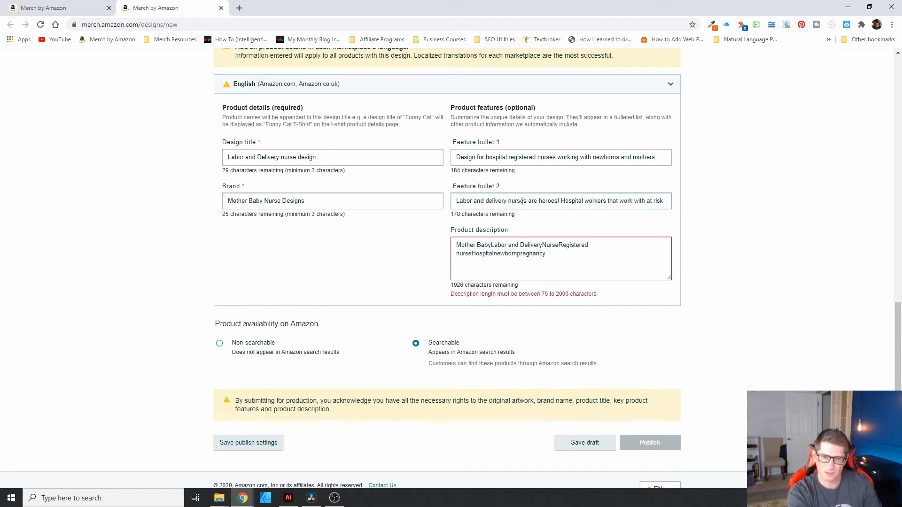
text(newborns )
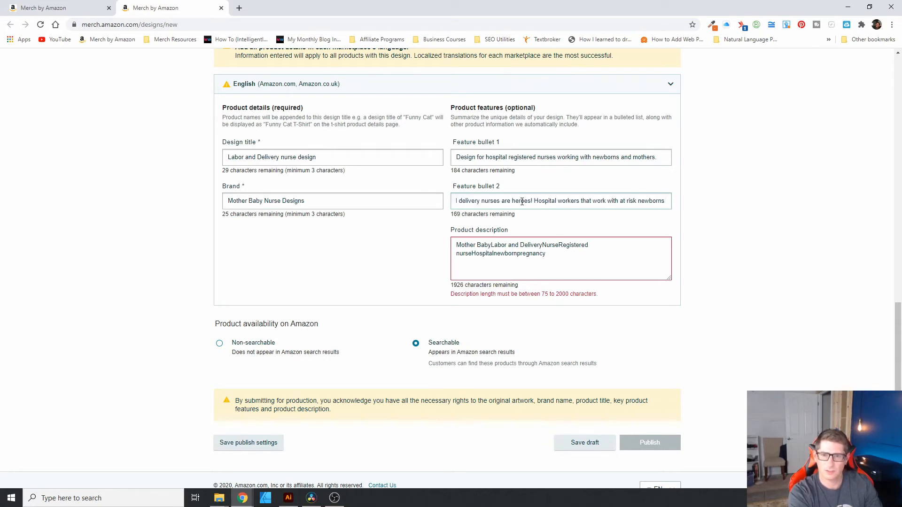
text(to help )
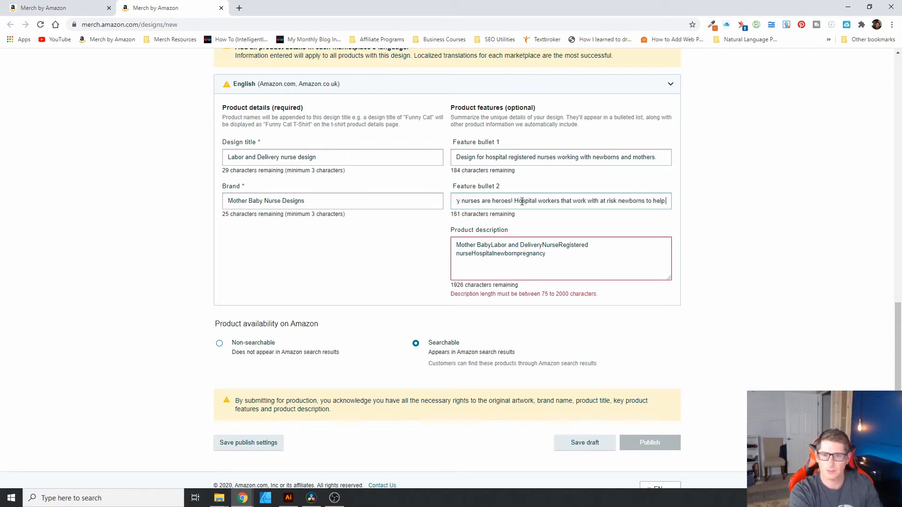
text(deliver babe)
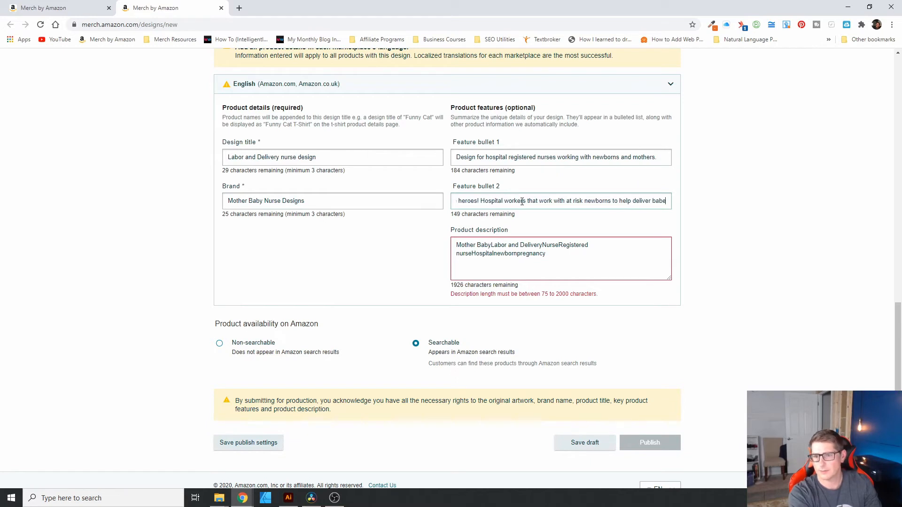
key(BackSpace)
text(ies.)
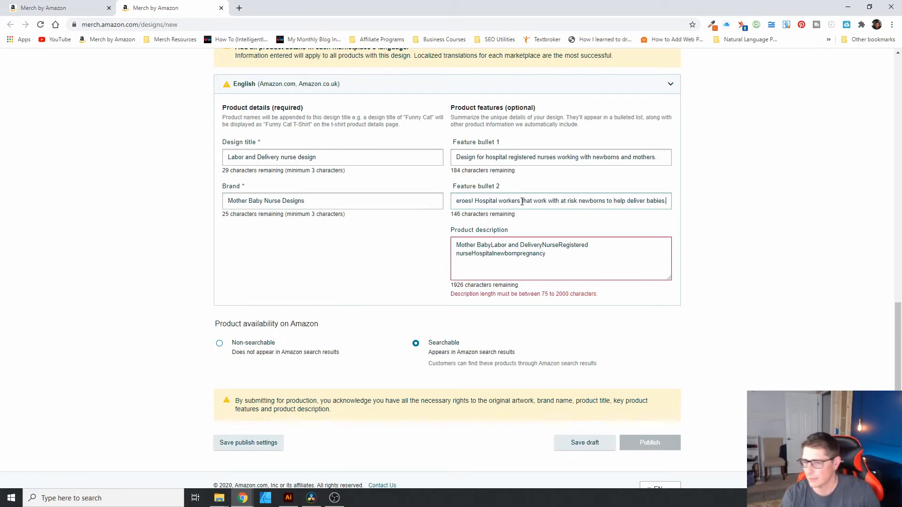
drag(485, 200, 423, 204)
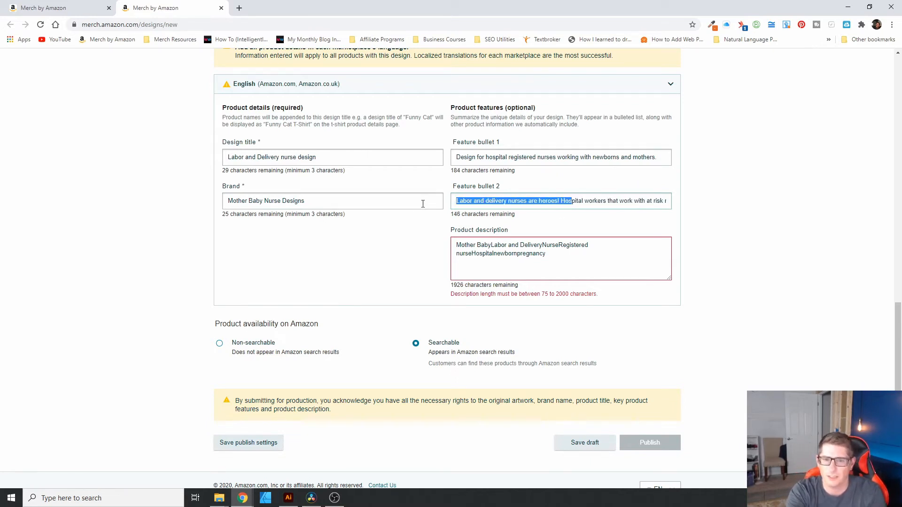
double_click(588, 200)
drag(628, 201, 676, 203)
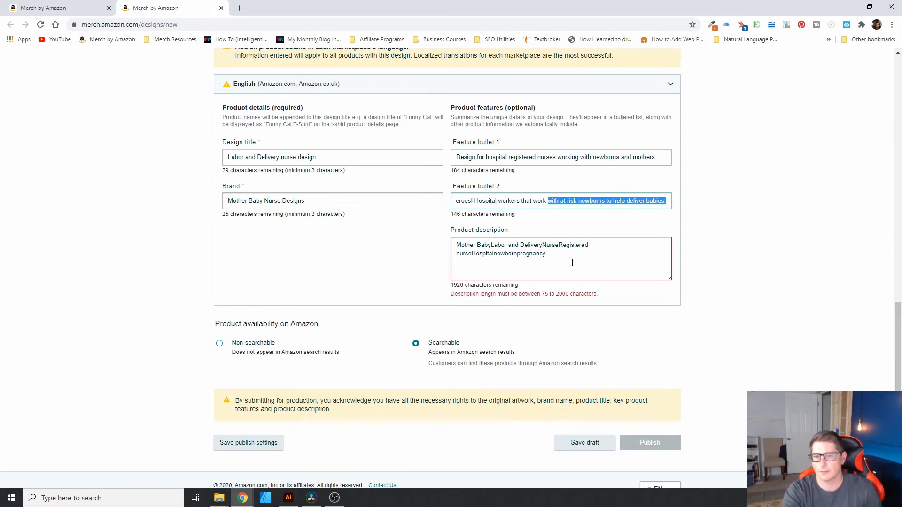
drag(565, 256, 425, 241)
key(BackSpace)
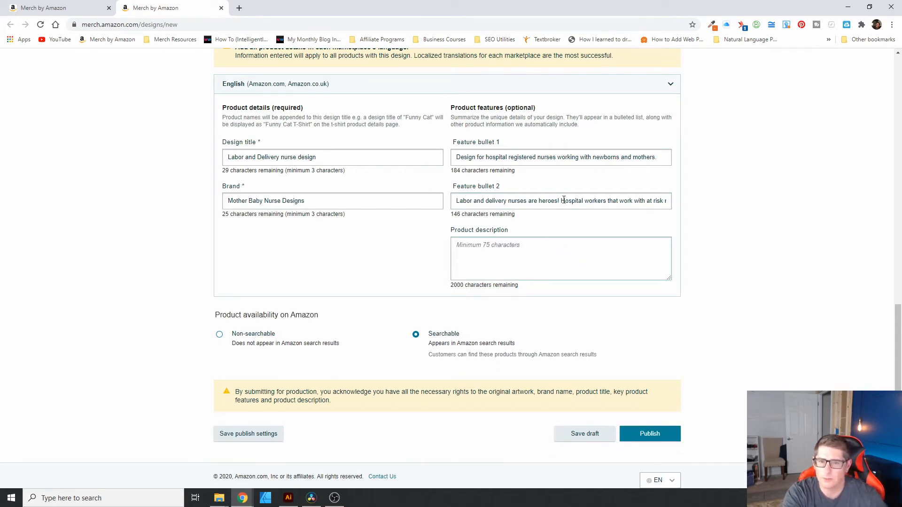
drag(619, 201, 657, 202)
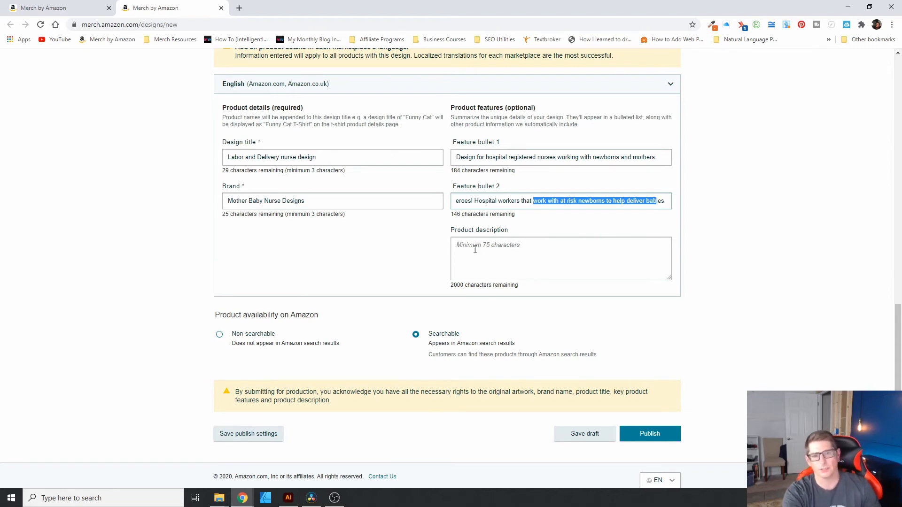
scroll(473, 248, up, 4)
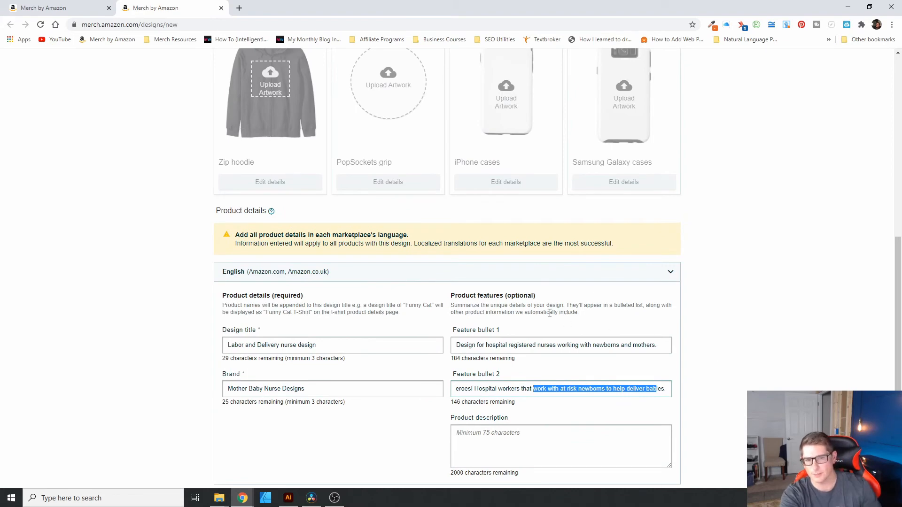
scroll(722, 355, up, 4)
scroll(555, 321, up, 5)
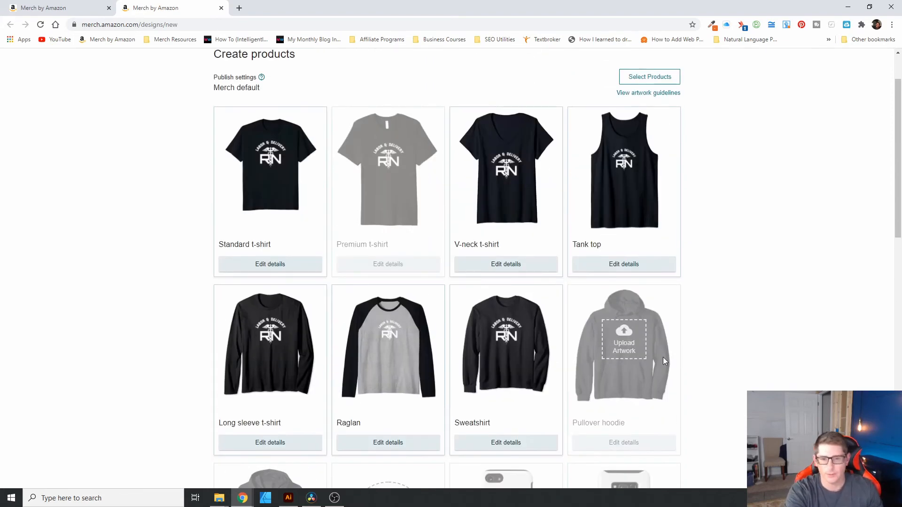
scroll(663, 357, down, 8)
scroll(660, 370, down, 3)
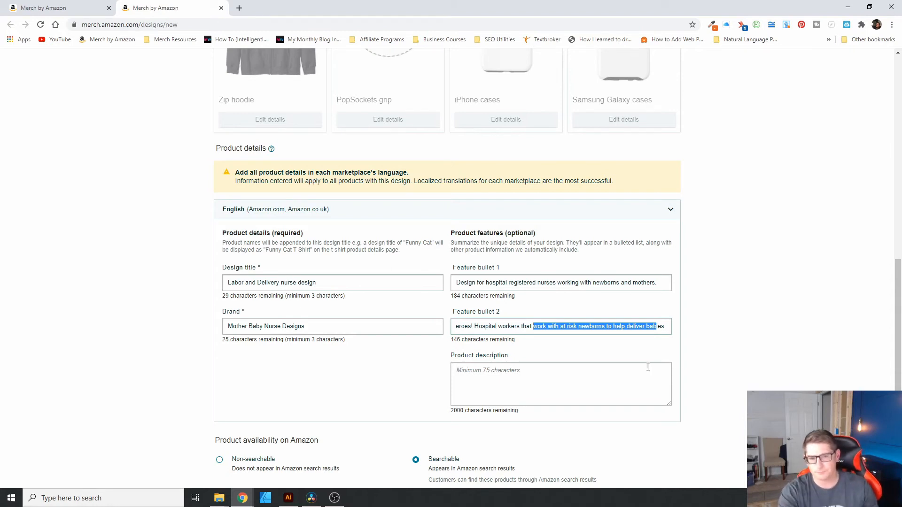
scroll(765, 356, down, 3)
click(511, 273)
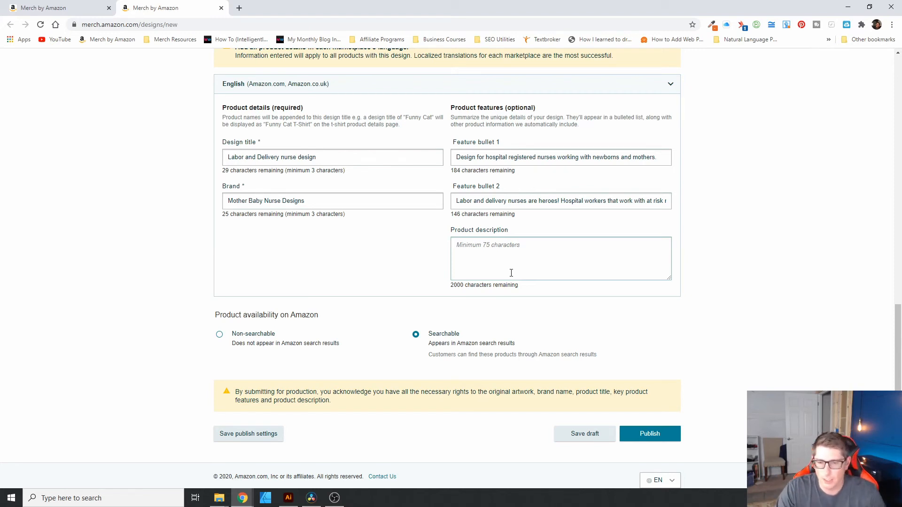
click(511, 272)
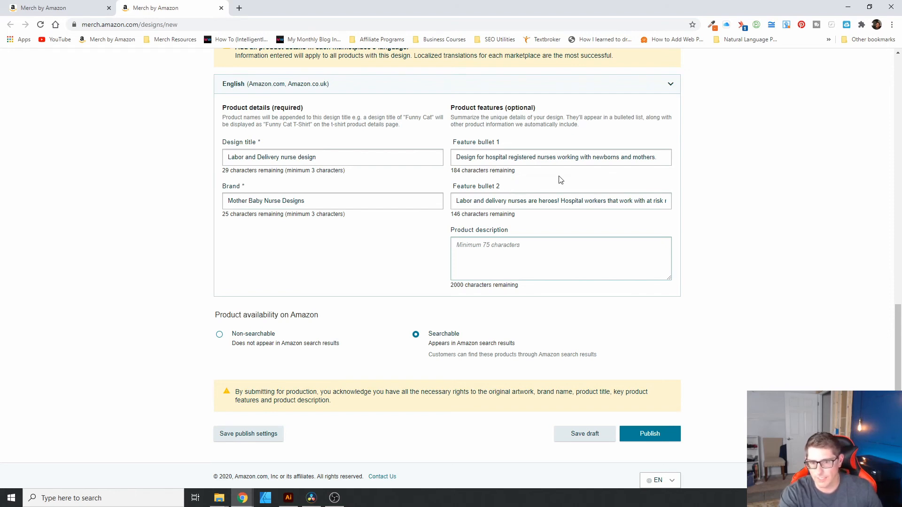
Step: Open a new empty browser tab alongside the Merch listing form for a trademark lookup
click(488, 246)
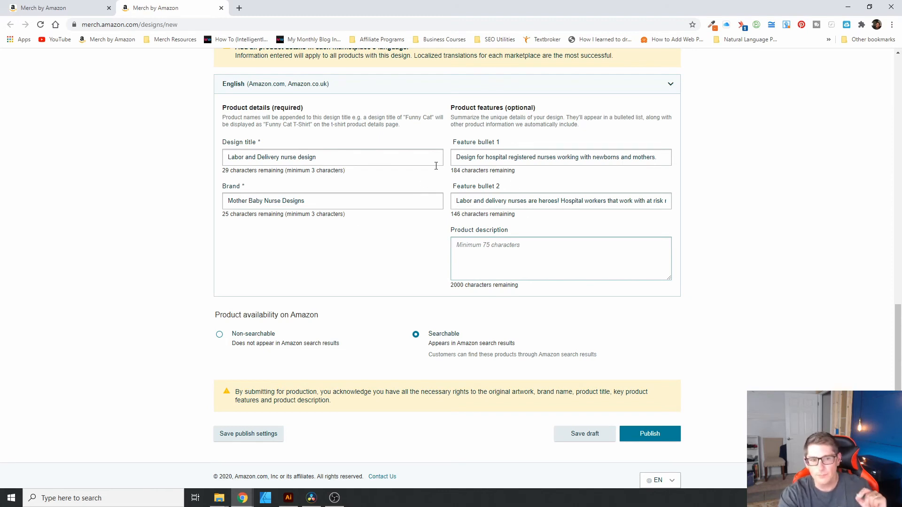
scroll(724, 358, up, 1)
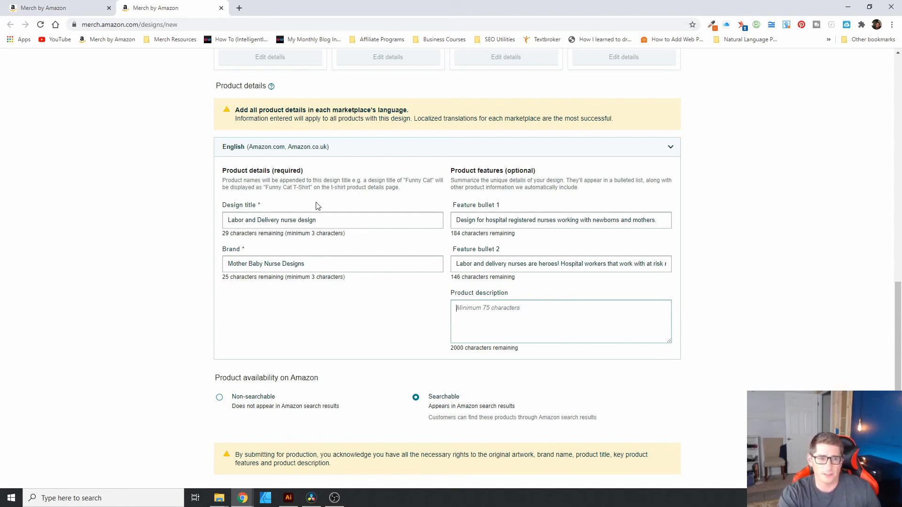
click(239, 8)
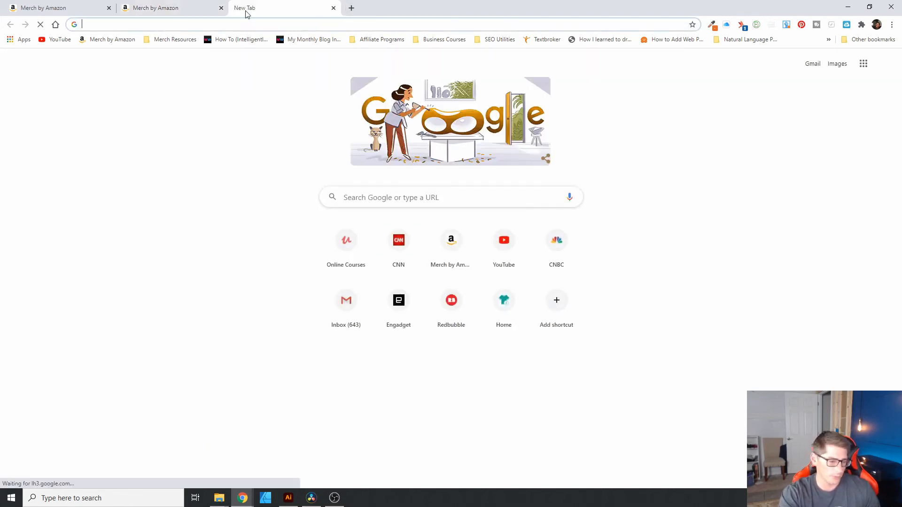
Step: Open trademarkia.com and search trademarks for the brand wording 'Baby Nurse Designs' copied from the listing
text(trad)
key(Return)
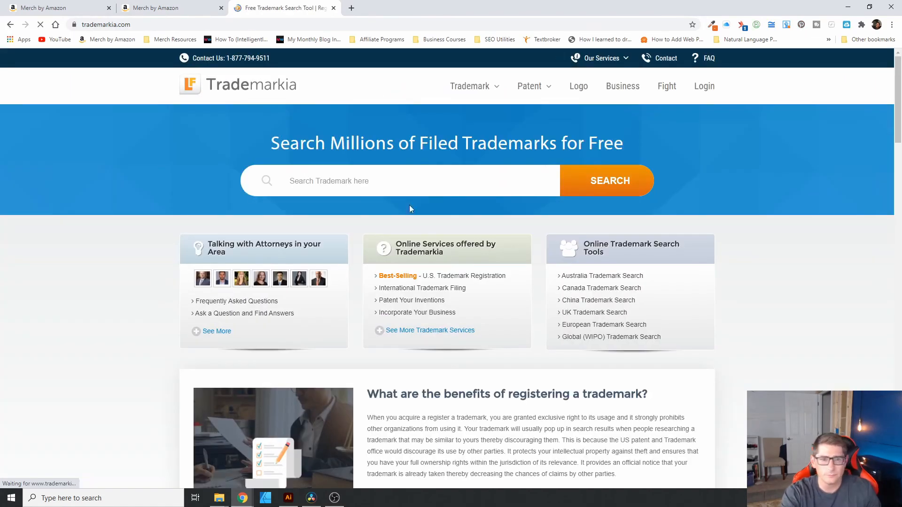
click(161, 13)
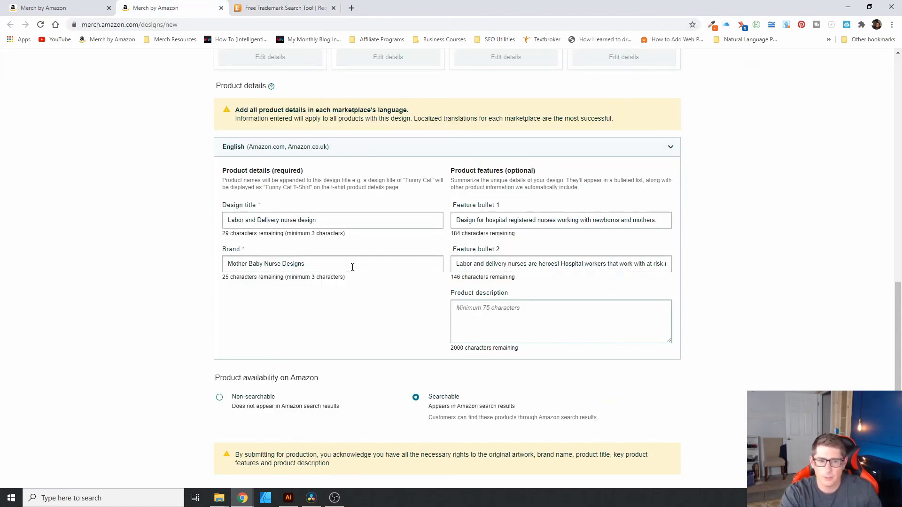
drag(249, 264, 307, 265)
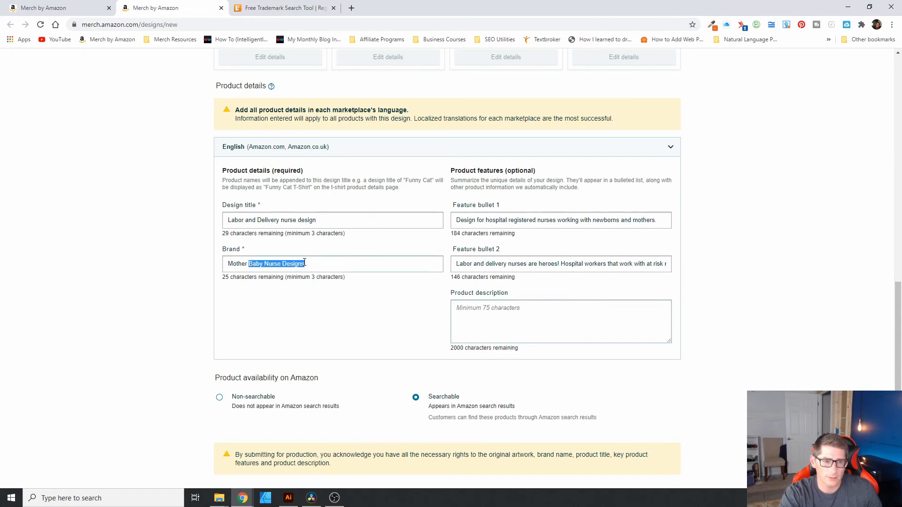
key(ctrl+c)
click(242, 8)
click(343, 181)
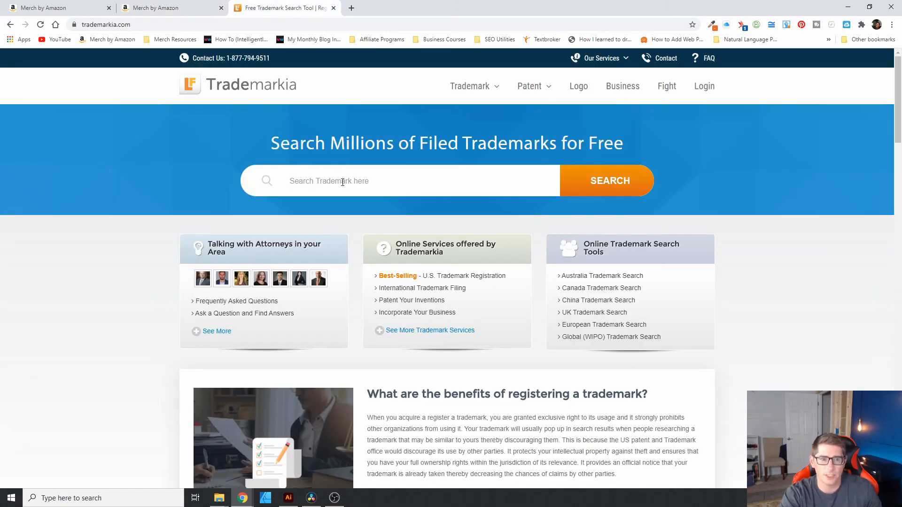
key(ctrl+v)
key(Return)
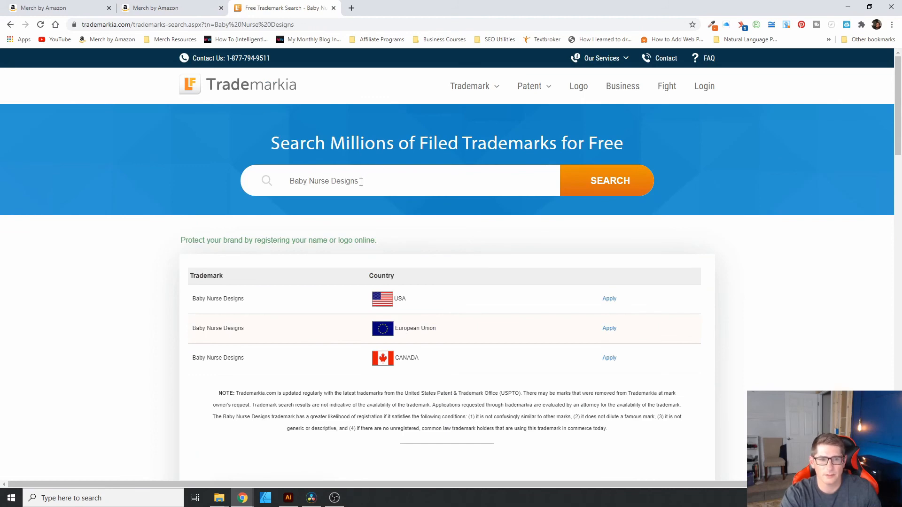
Step: Narrow the trademark search to 'Baby Nurse', review the results, and return to the Merch listing
drag(361, 182, 330, 181)
key(BackSpace)
key(Return)
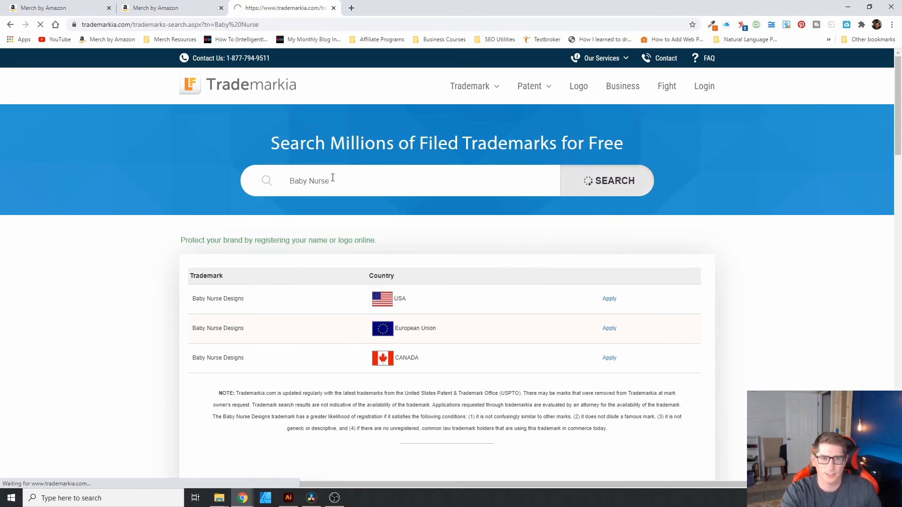
scroll(489, 362, down, 3)
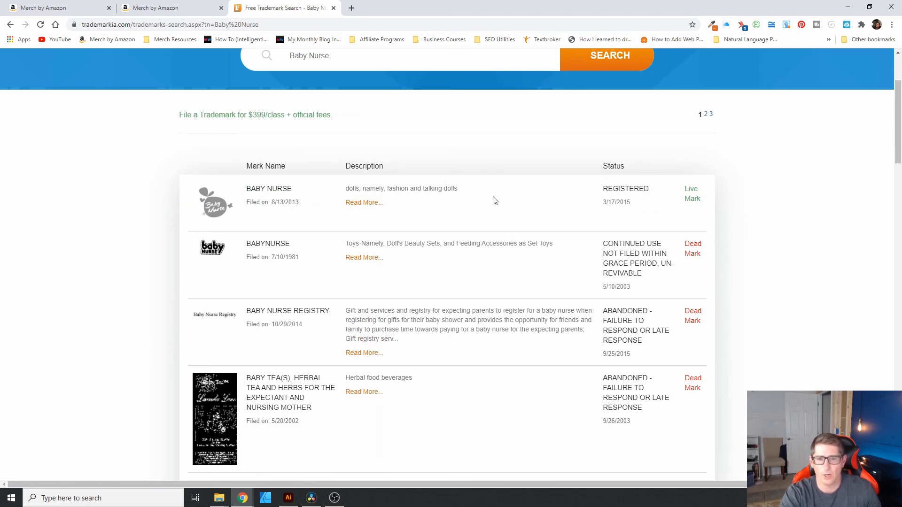
mouse_move(408, 190)
mouse_down()
mouse_move(381, 189)
mouse_move(411, 188)
mouse_up()
click(429, 213)
click(399, 189)
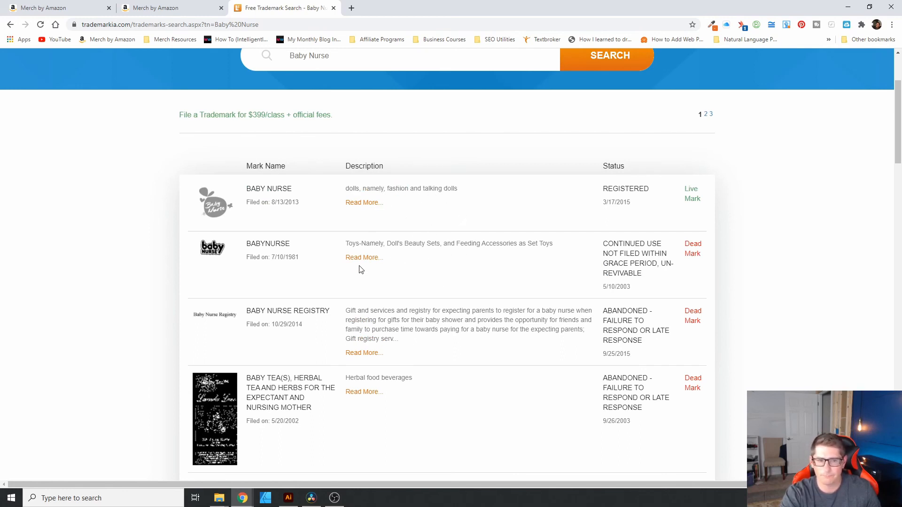
scroll(429, 336, down, 4)
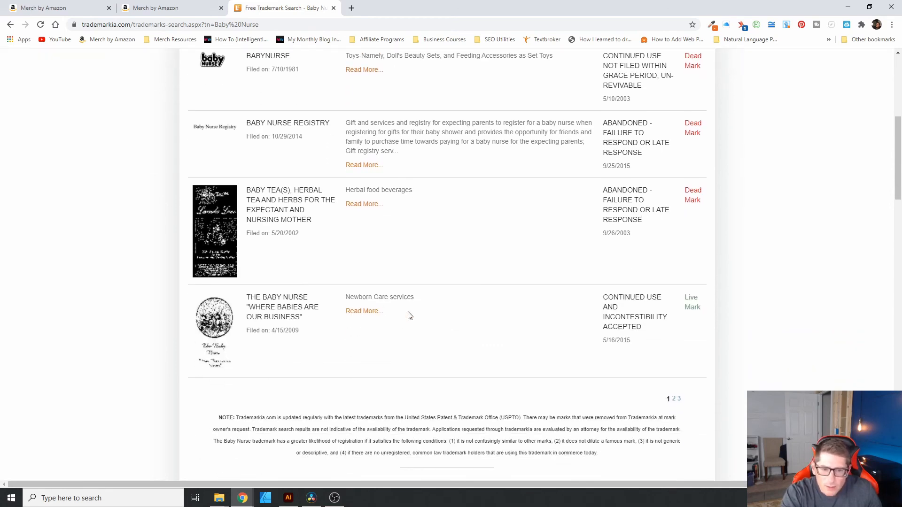
scroll(412, 314, up, 4)
scroll(465, 355, up, 3)
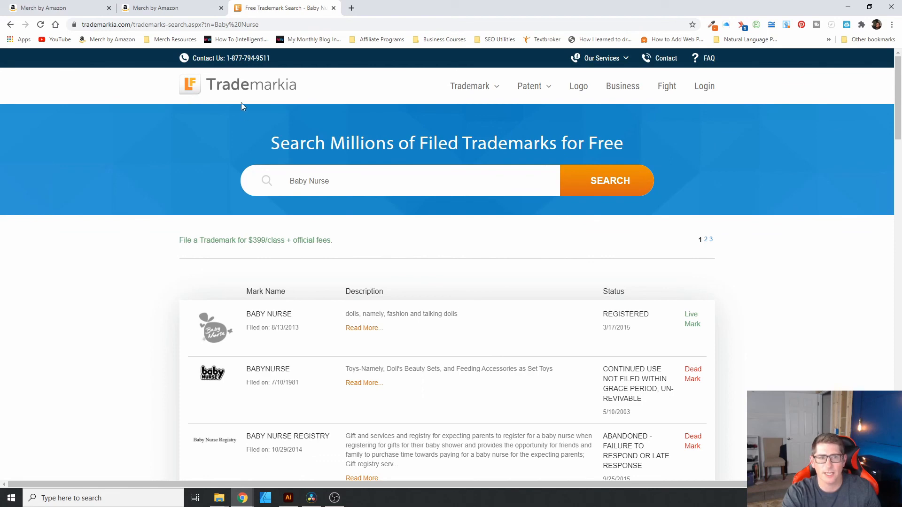
click(159, 7)
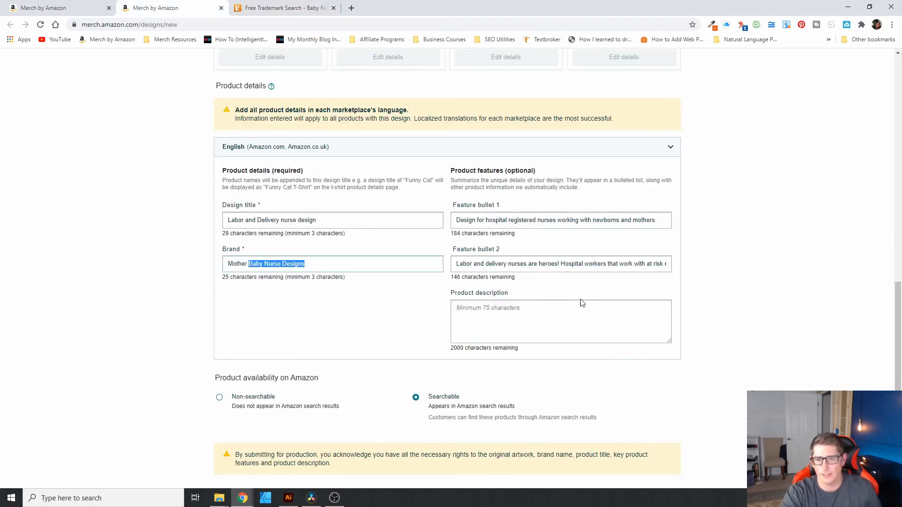
click(568, 281)
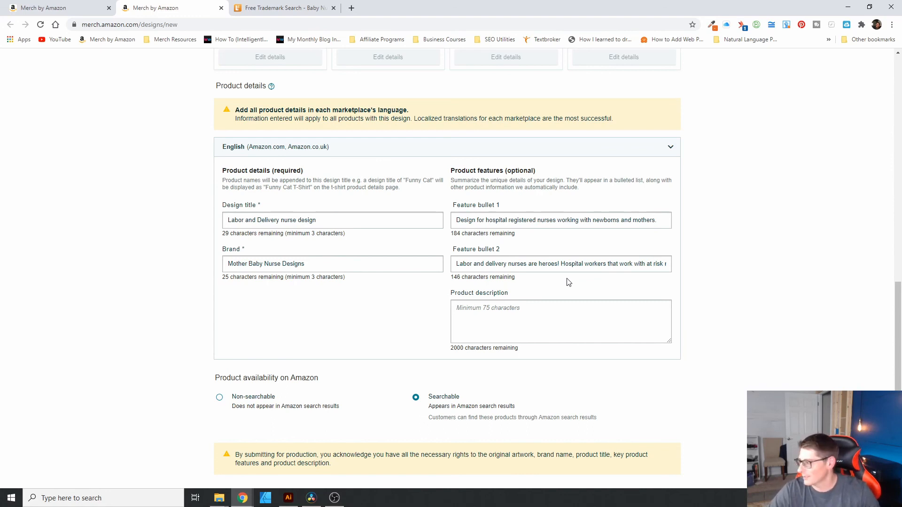
drag(595, 267, 749, 322)
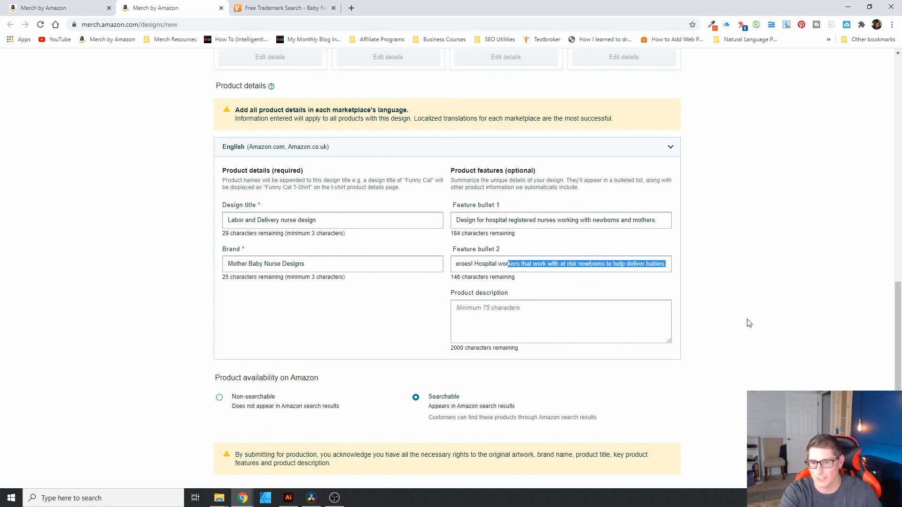
click(731, 313)
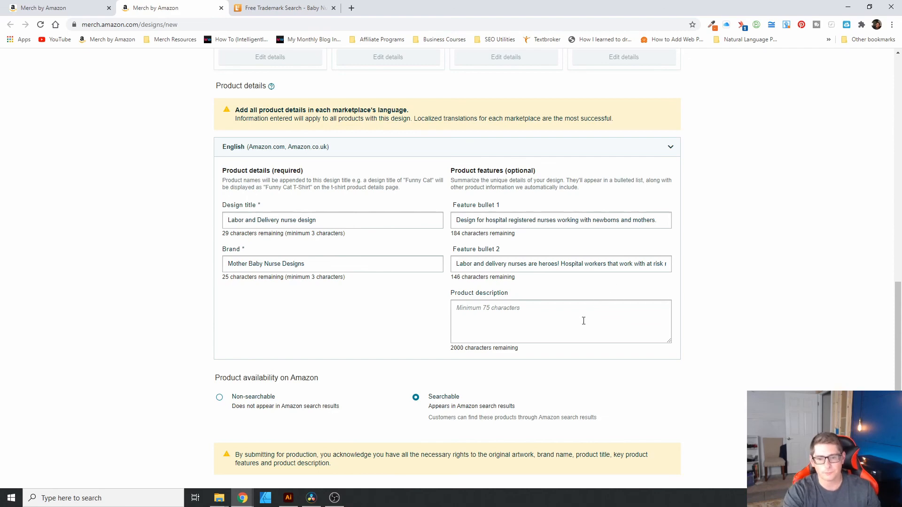
scroll(740, 357, down, 1)
scroll(749, 362, up, 4)
scroll(747, 360, up, 10)
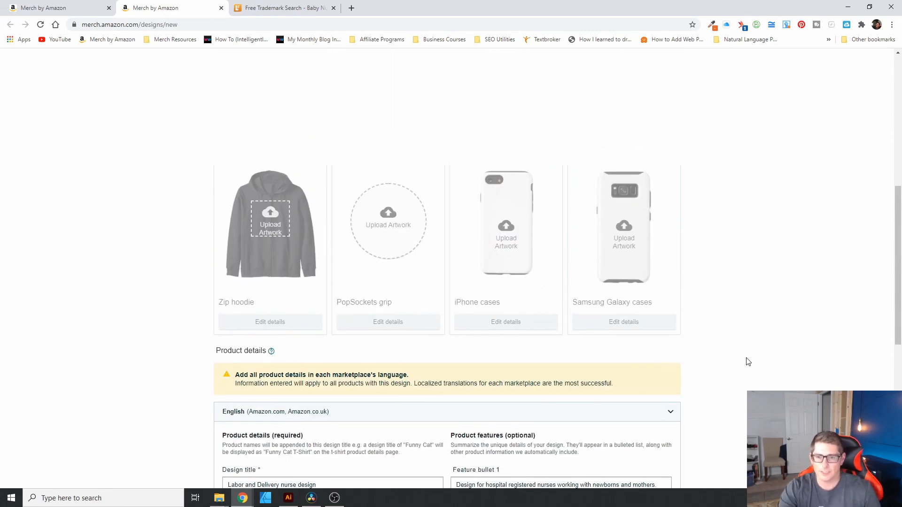